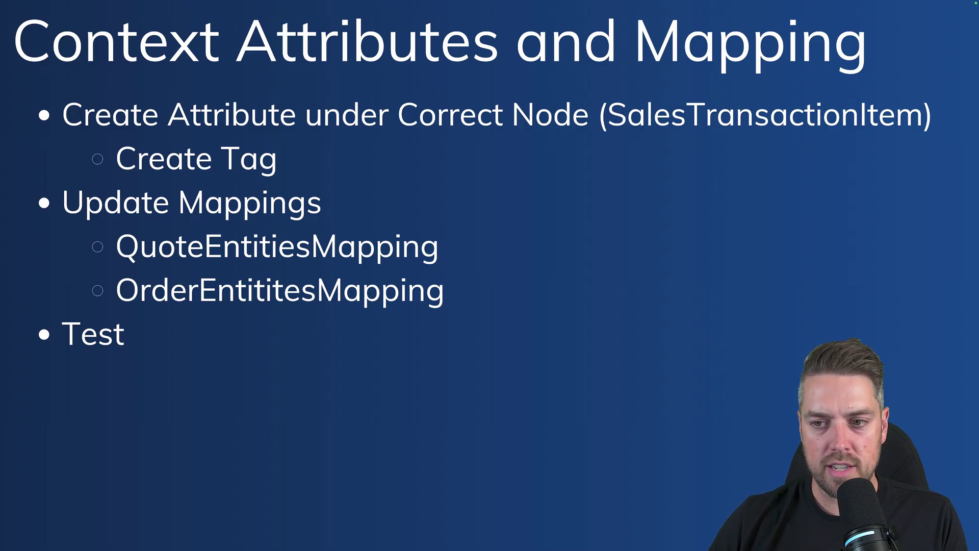
Switch to Jetstream's Create Fields page and select the Quote Line Item, Order Product and Product (Product2) objects
{"action": "key", "text": "ctrl+Right"}
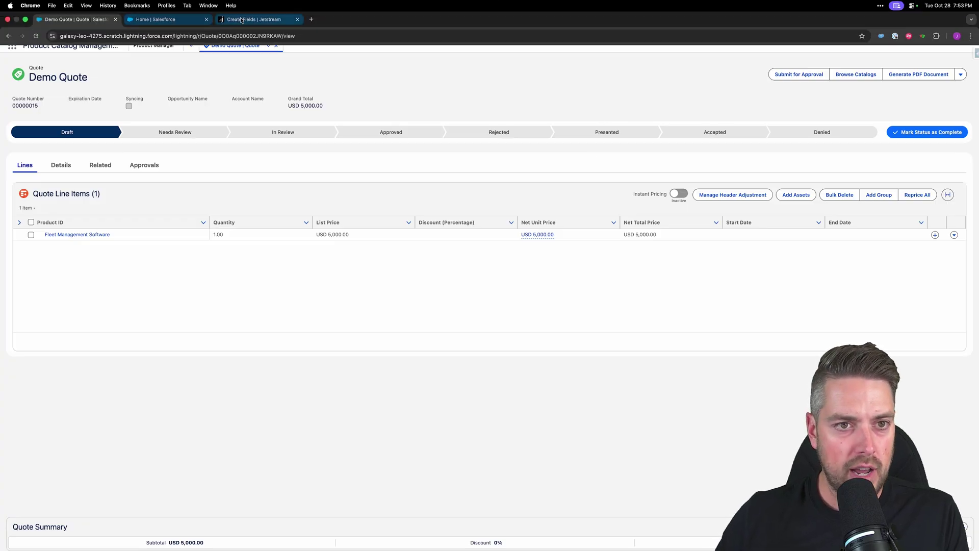
{"action": "left_click", "coordinate": [254, 7]}
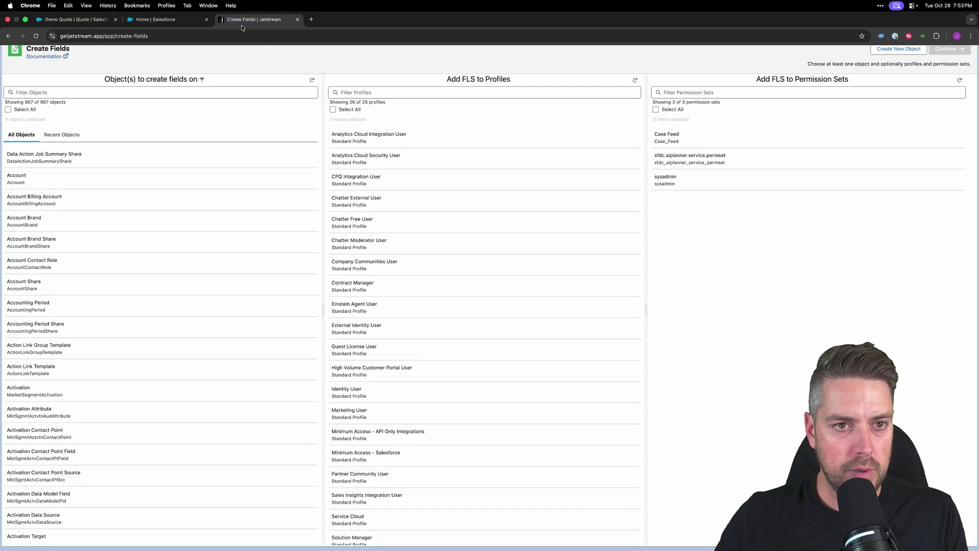
{"action": "left_click", "coordinate": [182, 96]}
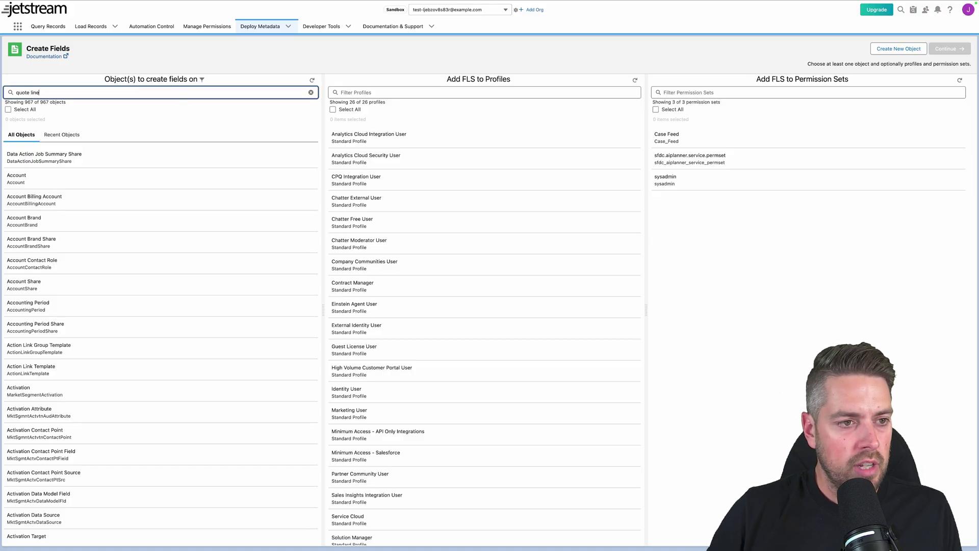
{"action": "left_click", "coordinate": [121, 183]}
{"action": "left_click", "coordinate": [97, 93]}
{"action": "type", "text": "order p"}
{"action": "left_click", "coordinate": [23, 242]}
{"action": "left_click", "coordinate": [59, 94]}
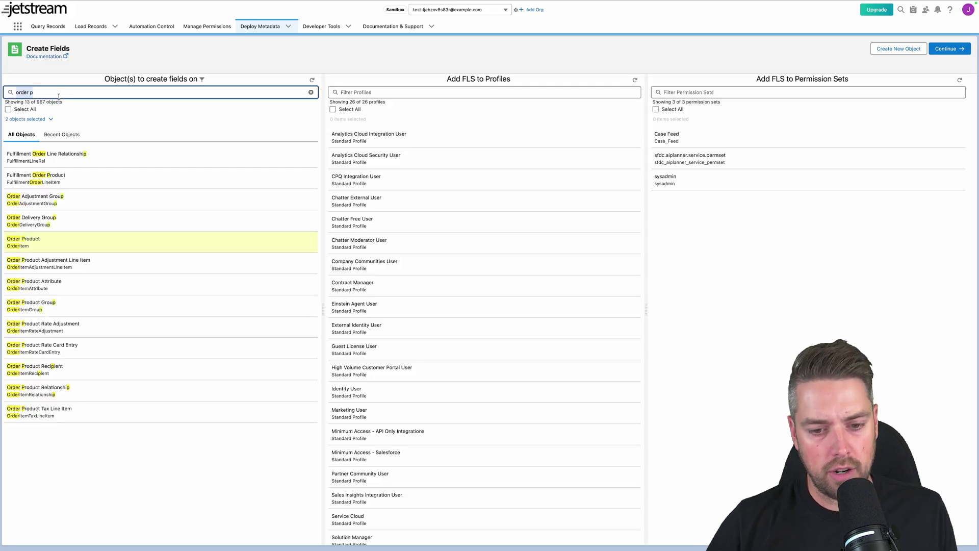
{"action": "type", "text": "product"}
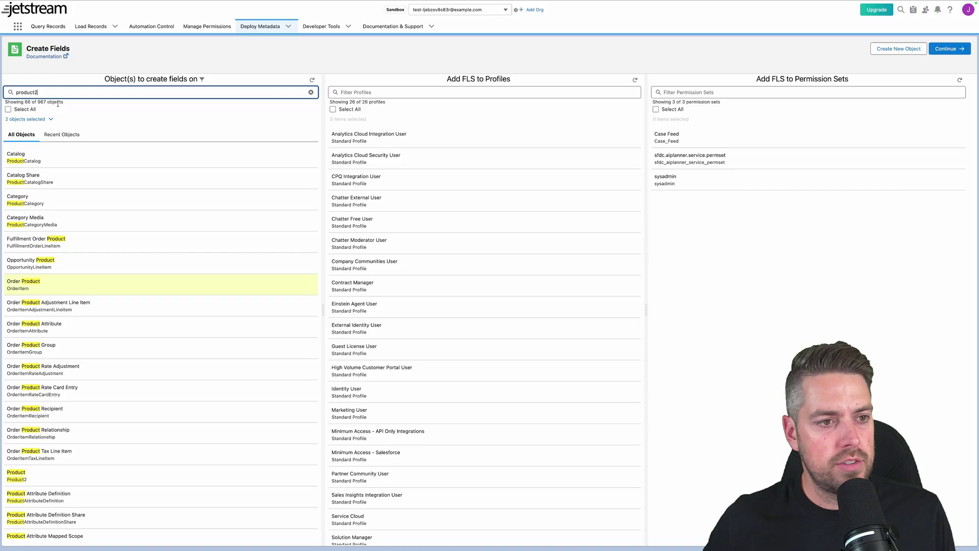
{"action": "type", "text": "2"}
{"action": "left_click", "coordinate": [60, 160]}
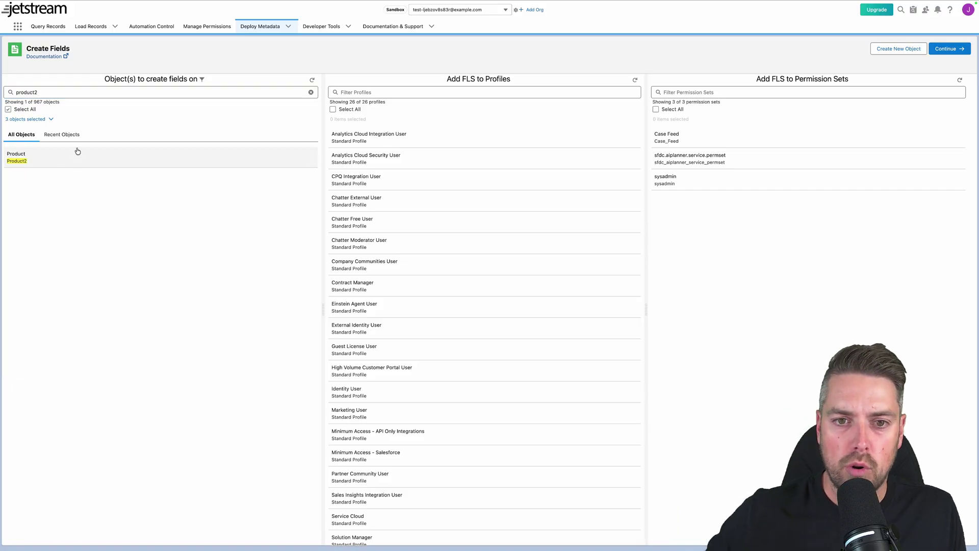
Grant field-level security to the System Administrator profile and continue to the field definition
{"action": "left_click", "coordinate": [372, 93]}
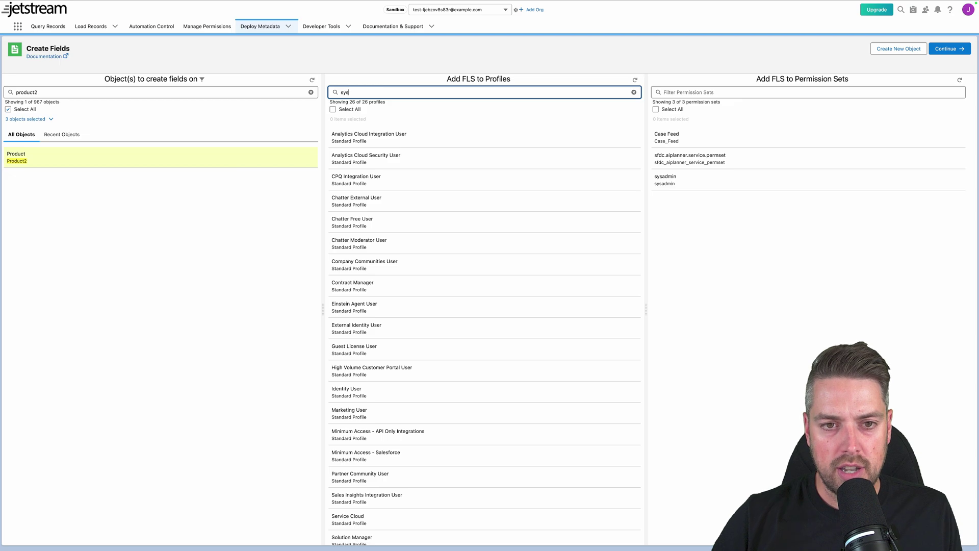
{"action": "left_click", "coordinate": [415, 135]}
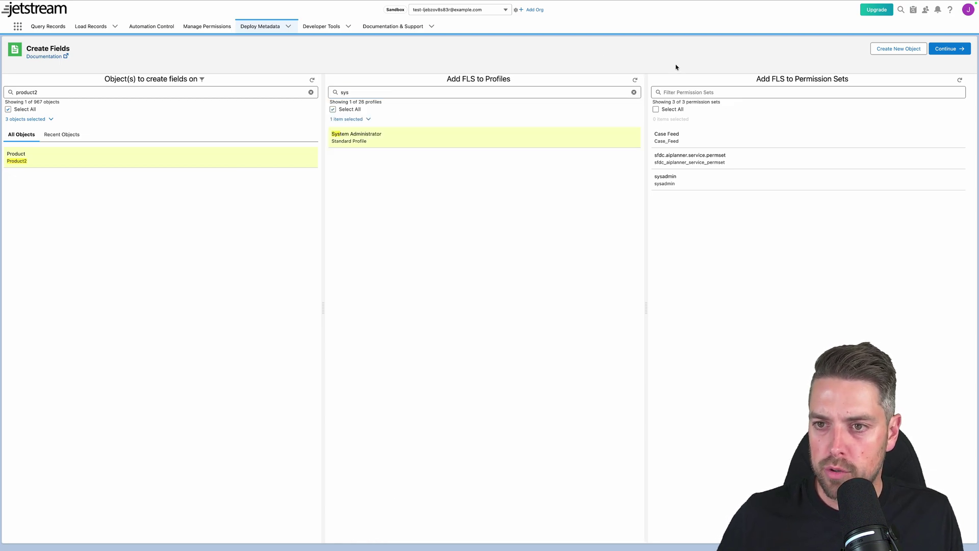
{"action": "left_click", "coordinate": [959, 49]}
Define a picklist field labelled Power Requirement with the name Power_Requirement
{"action": "left_click", "coordinate": [56, 100]}
{"action": "left_click", "coordinate": [57, 101]}
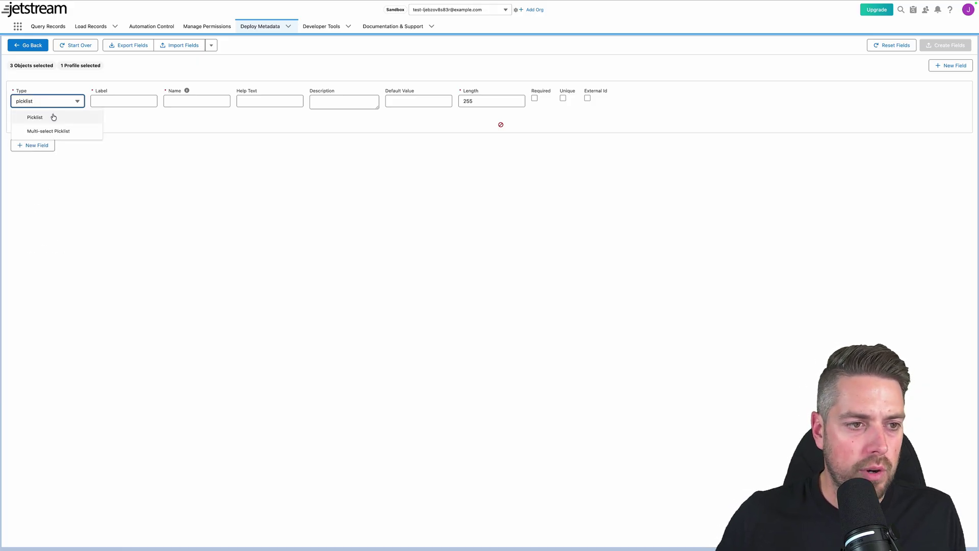
{"action": "left_click", "coordinate": [53, 117]}
{"action": "key", "text": "Tab"}
{"action": "type", "text": "P"}
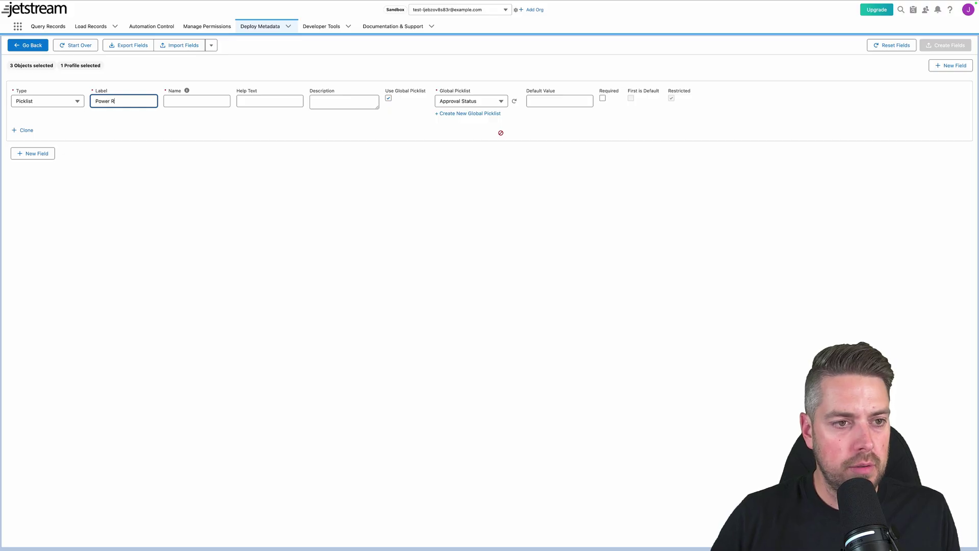
{"action": "type", "text": "ower Requirement"}
{"action": "key", "text": "Tab"}
{"action": "key", "text": "Tab"}
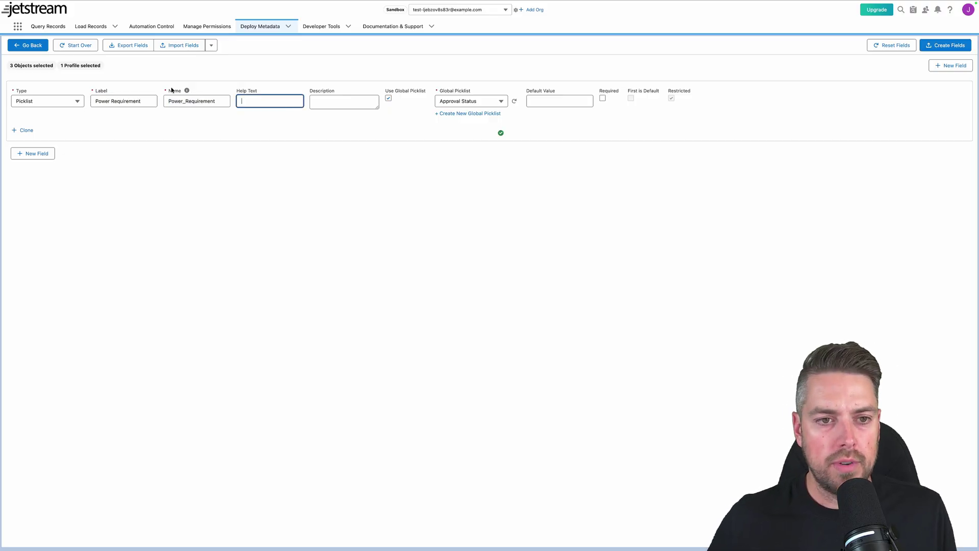
{"action": "key", "text": "Tab"}
Turn off the global picklist, enter the values 110V, 220V and 480V, and make the picklist unrestricted
{"action": "left_click", "coordinate": [388, 98]}
{"action": "left_click", "coordinate": [456, 101]}
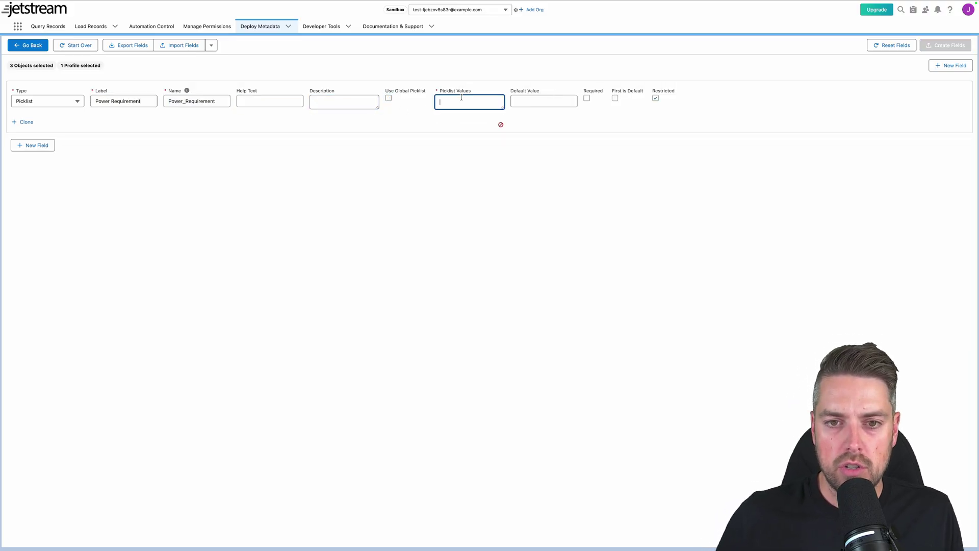
{"action": "type", "text": "220V"}
{"action": "key", "text": "Return"}
{"action": "type", "text": "480V"}
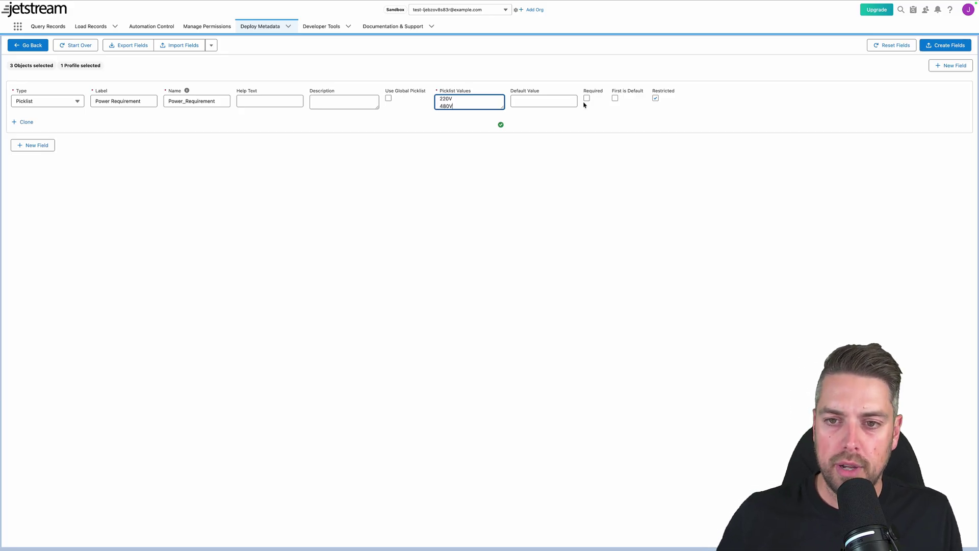
{"action": "left_click", "coordinate": [656, 99]}
Add the field to the Order Product, Product and Quote Line Item layouts and create it on all three objects
{"action": "left_click", "coordinate": [946, 45]}
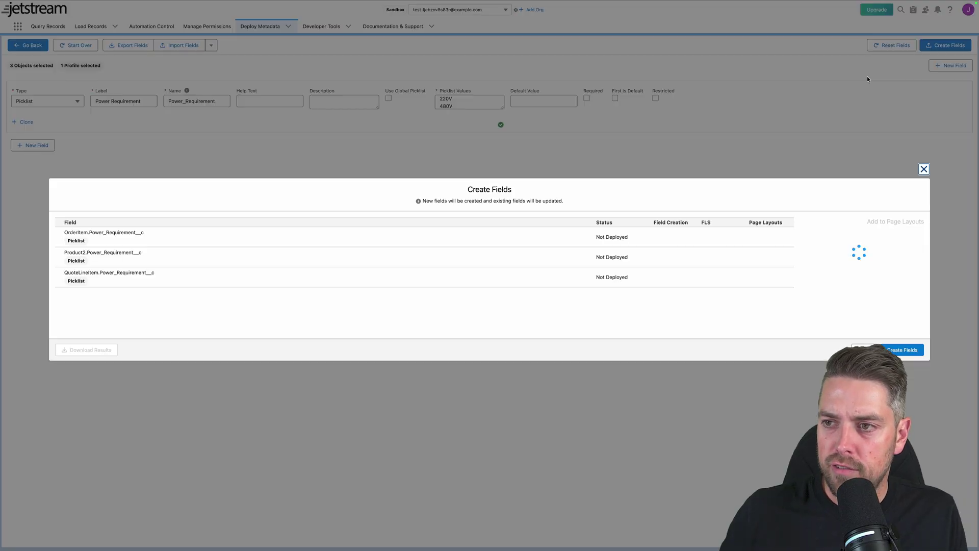
{"action": "left_click", "coordinate": [918, 243]}
{"action": "left_click", "coordinate": [918, 265]}
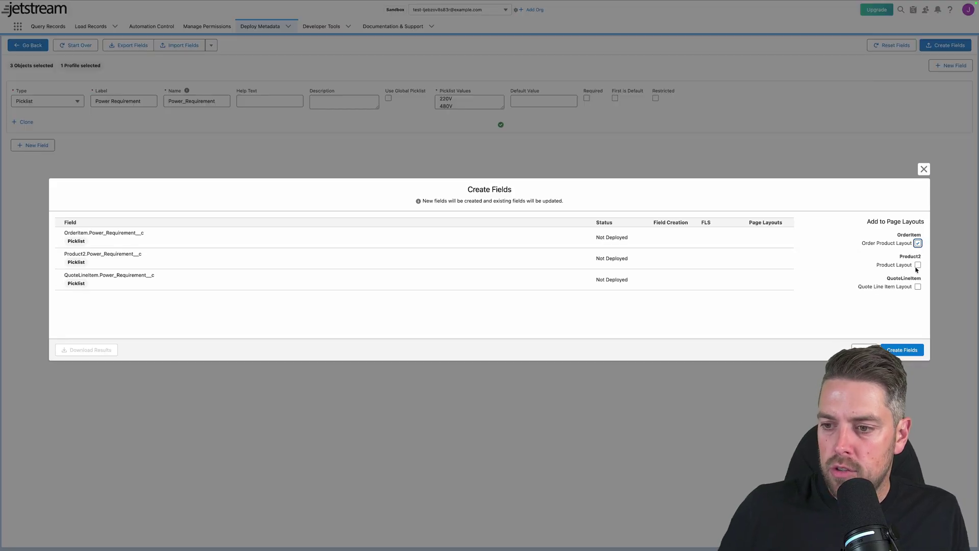
{"action": "left_click", "coordinate": [904, 350]}
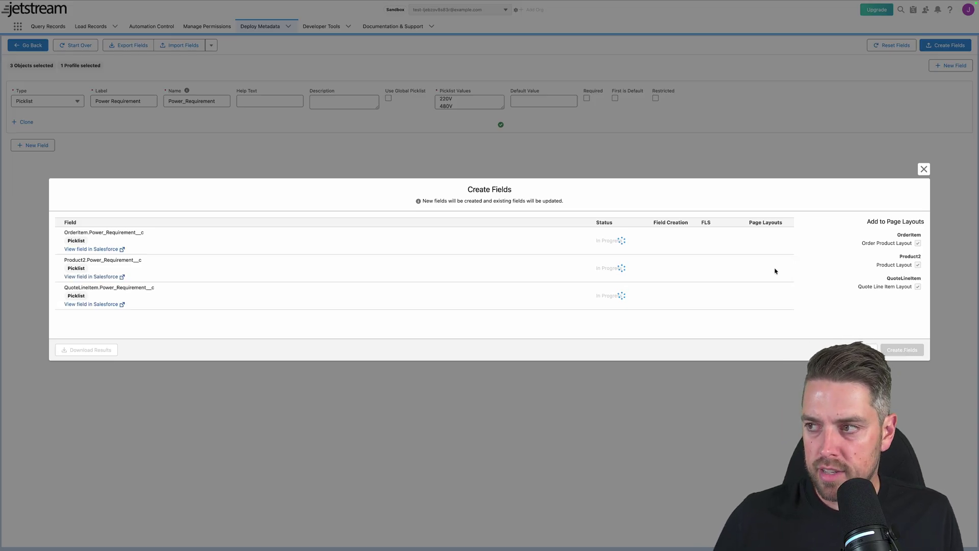
Switch to Demo Quote in Salesforce and open its record page in Lightning App Builder
{"action": "left_click", "coordinate": [255, 20]}
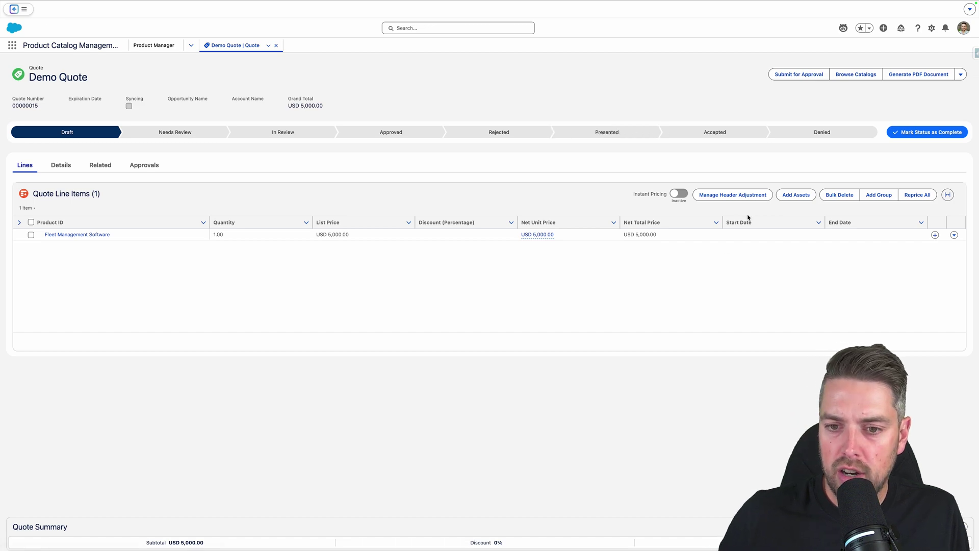
{"action": "left_click", "coordinate": [538, 234]}
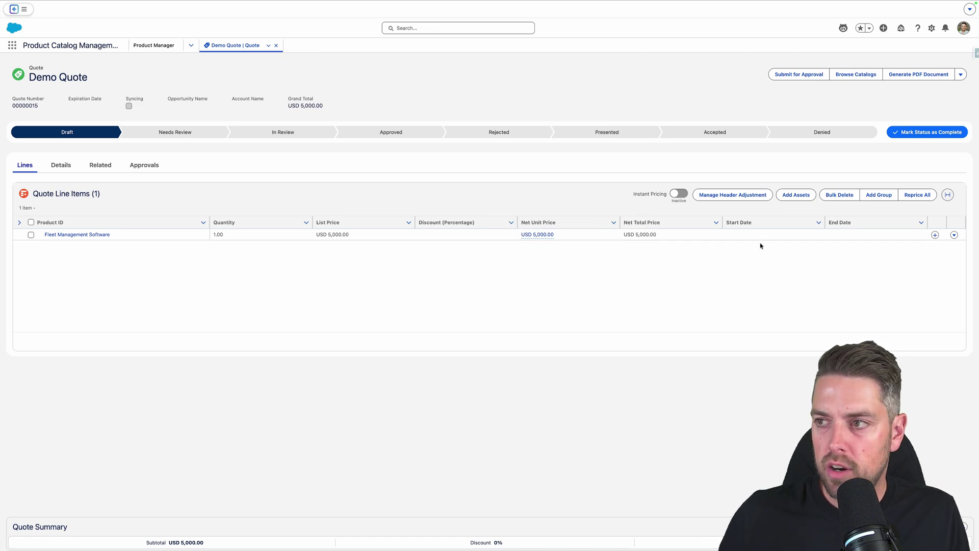
{"action": "left_click", "coordinate": [930, 29]}
{"action": "left_click", "coordinate": [896, 175]}
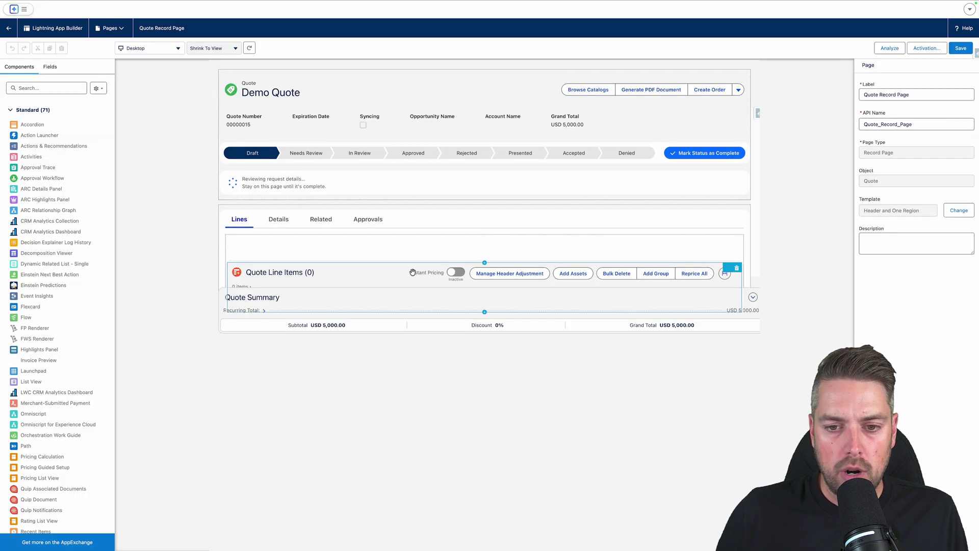
Add Power Requirement to the Sales Transaction Line Editor's display columns, save the page and return to the quote
{"action": "left_click", "coordinate": [388, 271]}
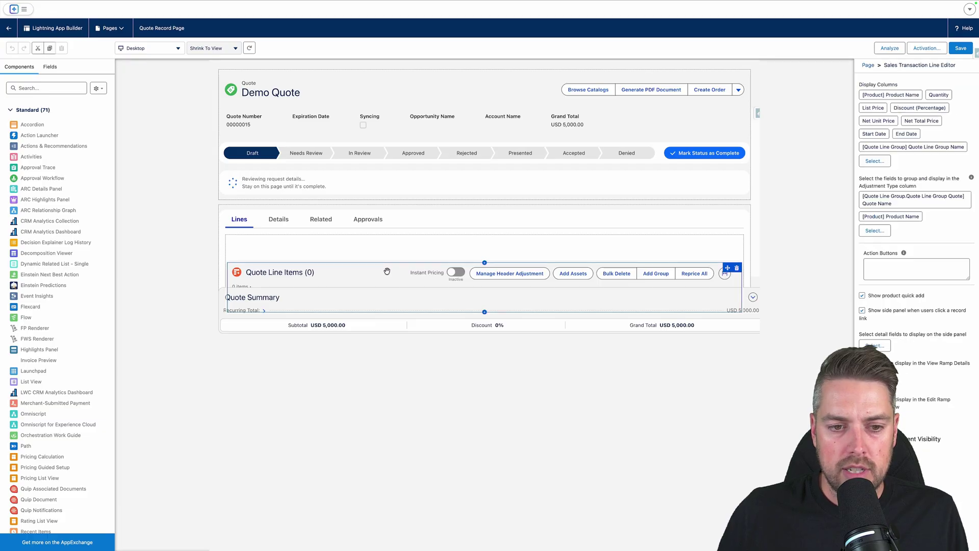
{"action": "left_click", "coordinate": [875, 161]}
{"action": "scroll", "coordinate": [444, 271], "scroll_direction": "down", "scroll_amount": 10}
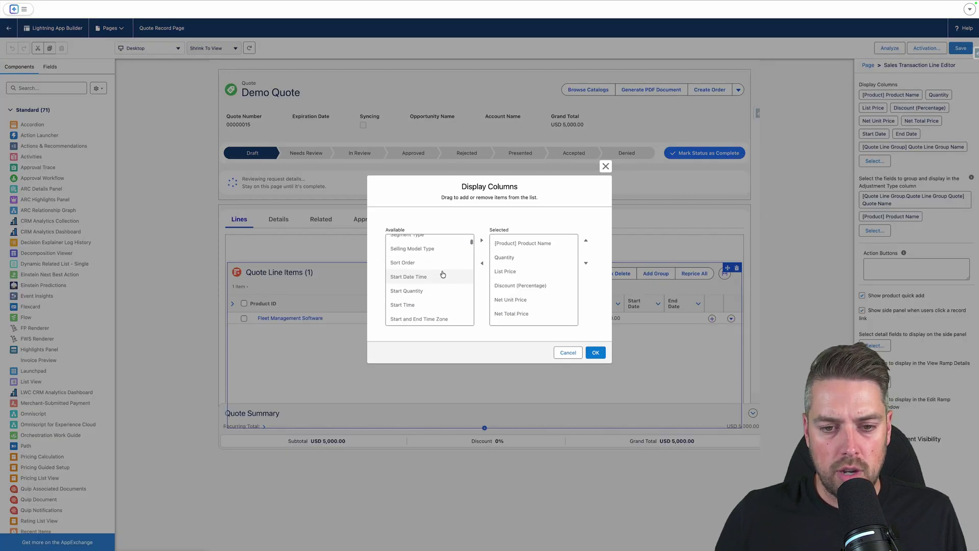
{"action": "scroll", "coordinate": [433, 265], "scroll_direction": "up", "scroll_amount": 3}
{"action": "scroll", "coordinate": [430, 274], "scroll_direction": "up", "scroll_amount": 1}
{"action": "scroll", "coordinate": [422, 267], "scroll_direction": "up", "scroll_amount": 5}
{"action": "left_click", "coordinate": [423, 241]}
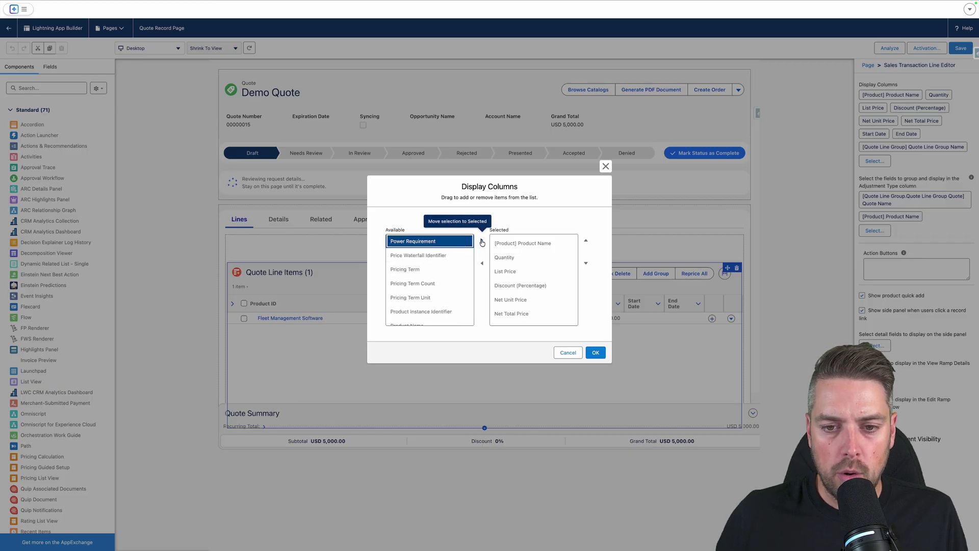
{"action": "left_click", "coordinate": [481, 240]}
{"action": "left_click", "coordinate": [596, 353]}
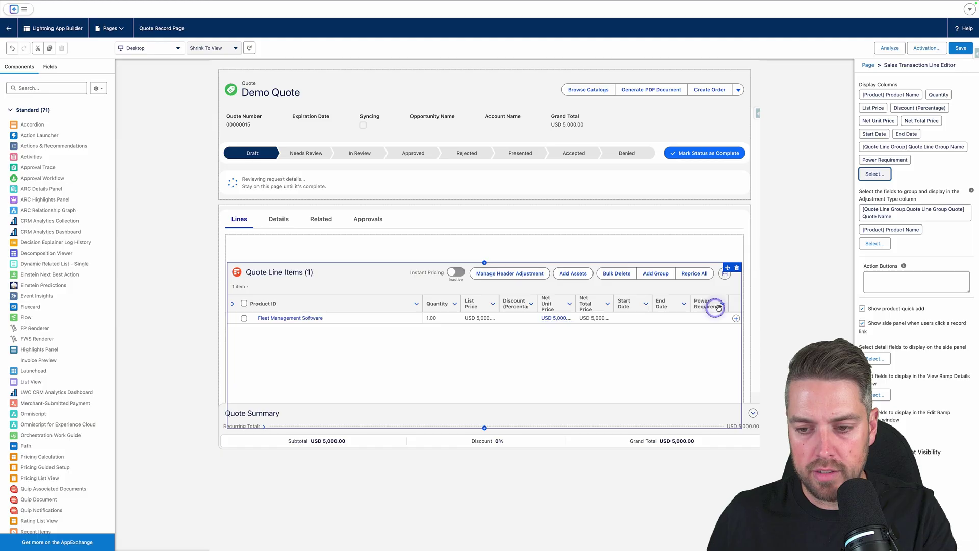
{"action": "left_click", "coordinate": [952, 49]}
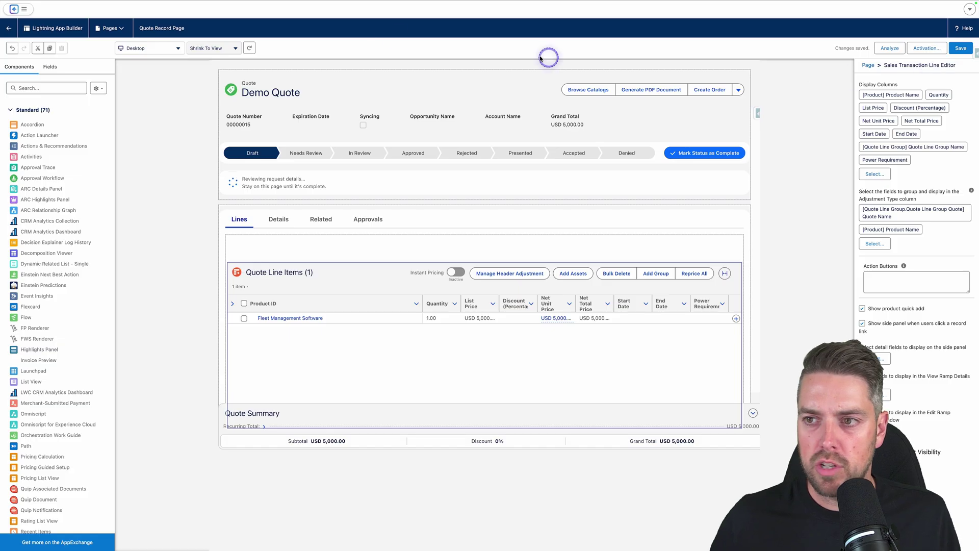
{"action": "left_click", "coordinate": [9, 28]}
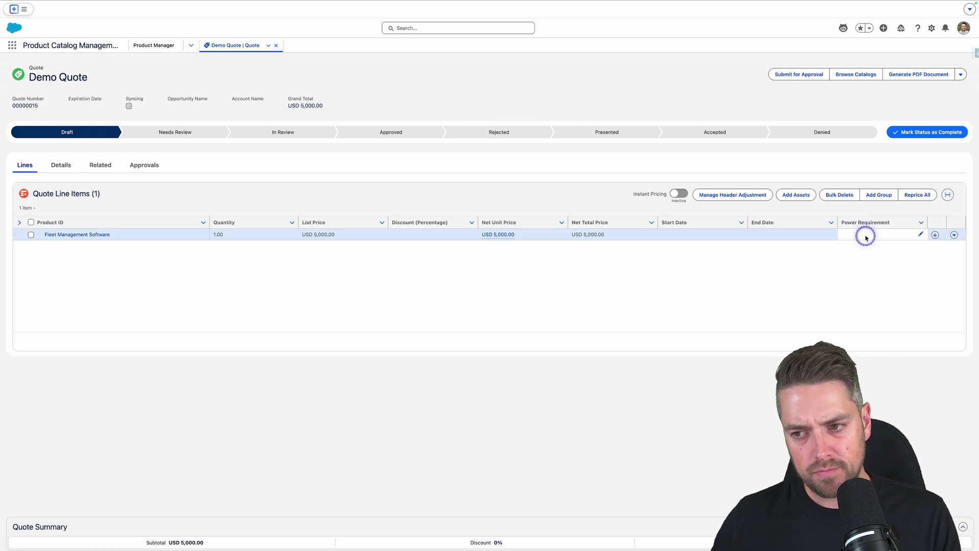
Try to save 110V as the Power Requirement of the Fleet Management Software quote line
{"action": "double_click", "coordinate": [865, 237]}
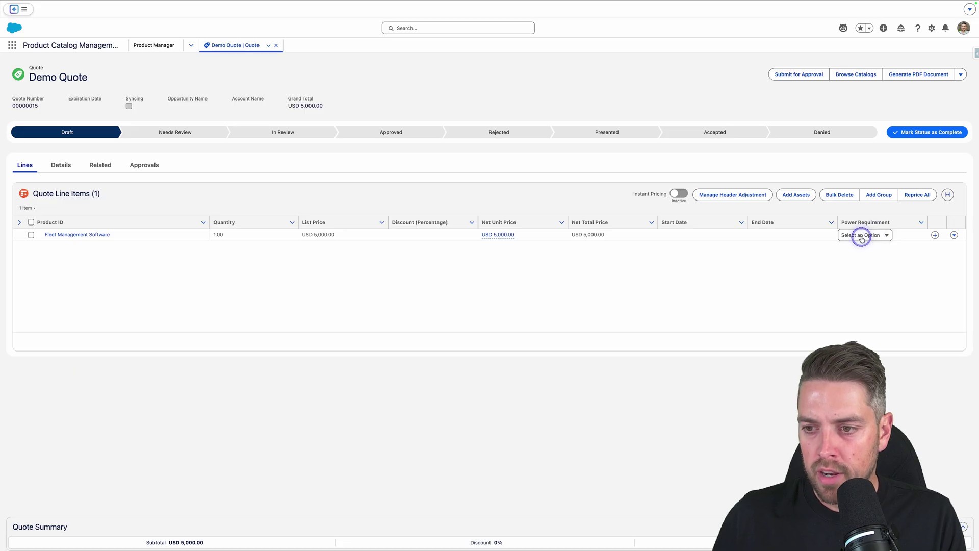
{"action": "left_click", "coordinate": [865, 239]}
{"action": "left_click", "coordinate": [849, 261]}
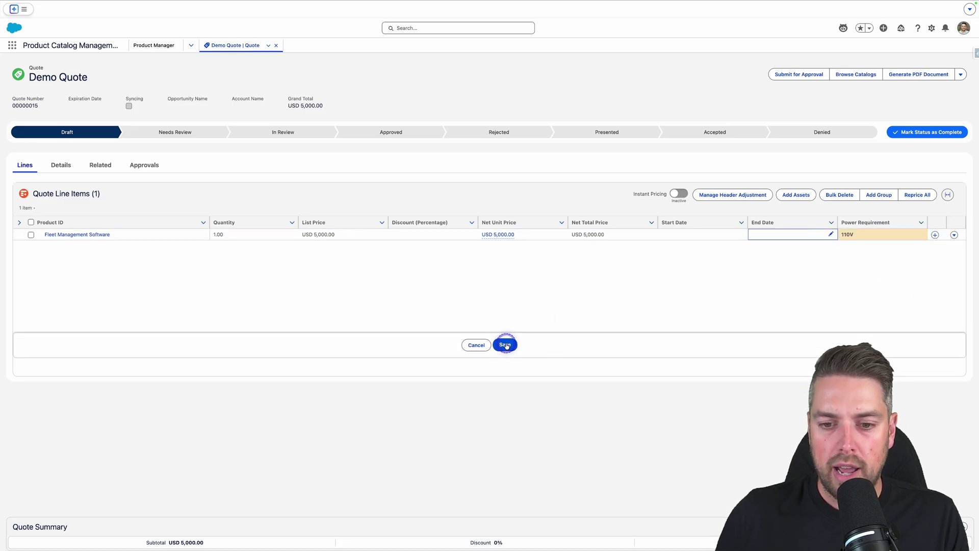
{"action": "left_click", "coordinate": [505, 346]}
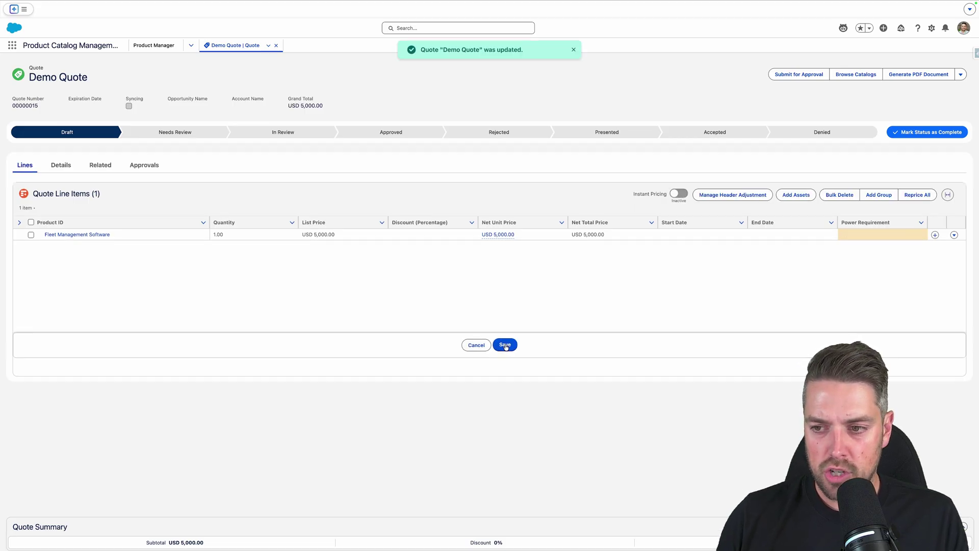
{"action": "left_click", "coordinate": [505, 346]}
{"action": "left_click", "coordinate": [853, 235]}
{"action": "left_click_drag", "start_coordinate": [834, 213], "coordinate": [940, 252]}
{"action": "left_click", "coordinate": [862, 214]}
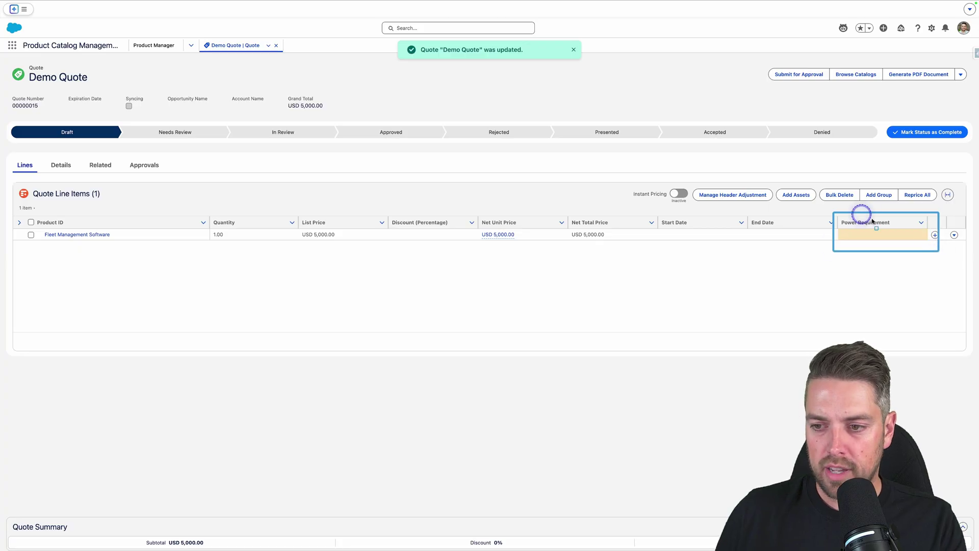
{"action": "left_click", "coordinate": [861, 228]}
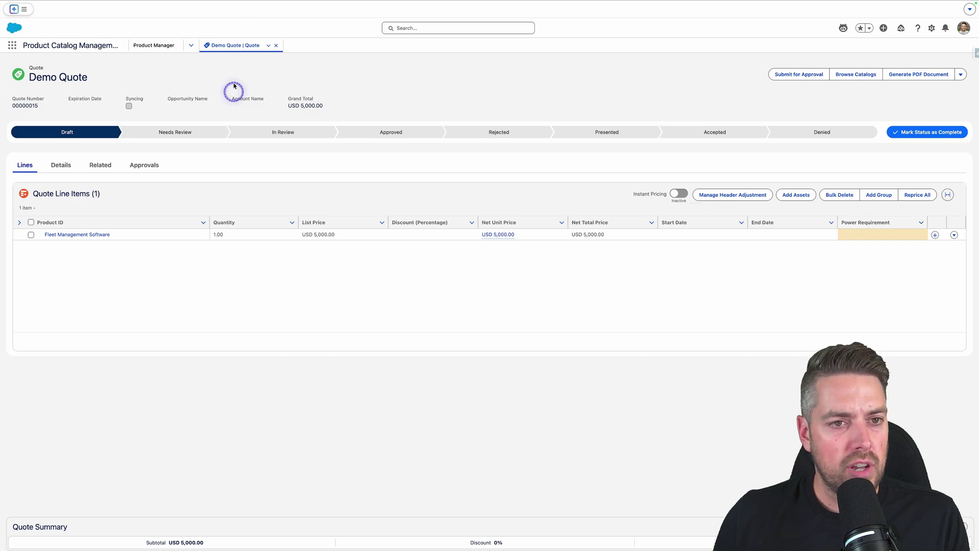
Switch to Salesforce Setup and open the custom context definition CustomSalesContext for editing
{"action": "left_click", "coordinate": [153, 10]}
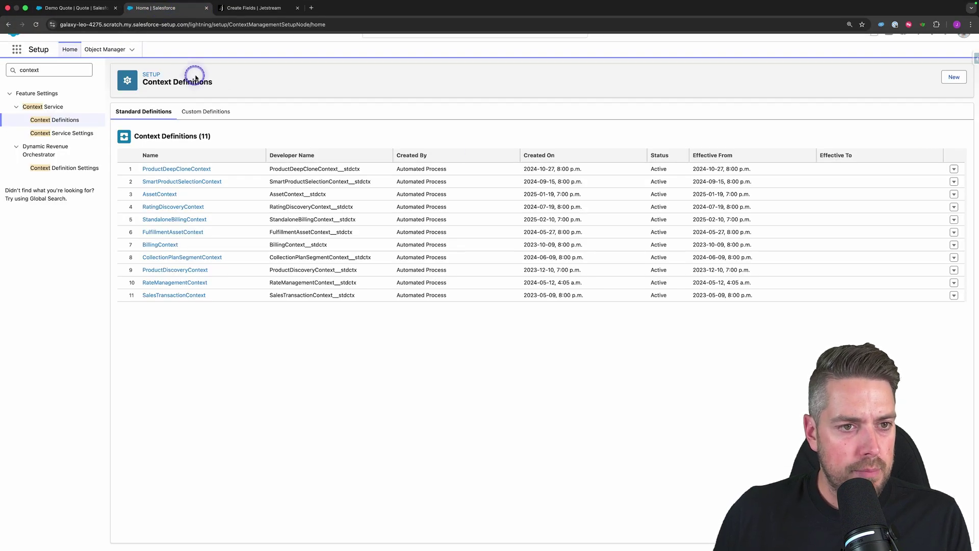
{"action": "left_click", "coordinate": [59, 69]}
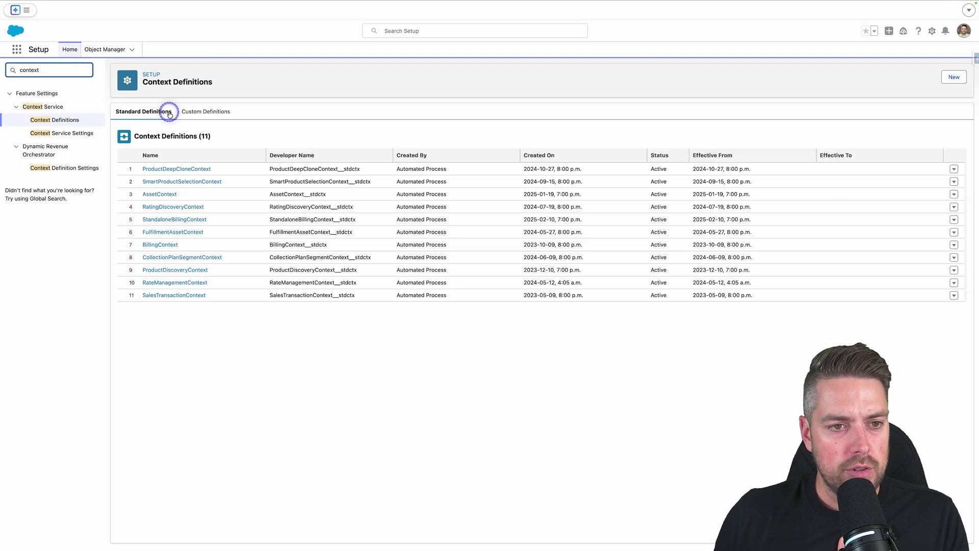
{"action": "left_click", "coordinate": [187, 110]}
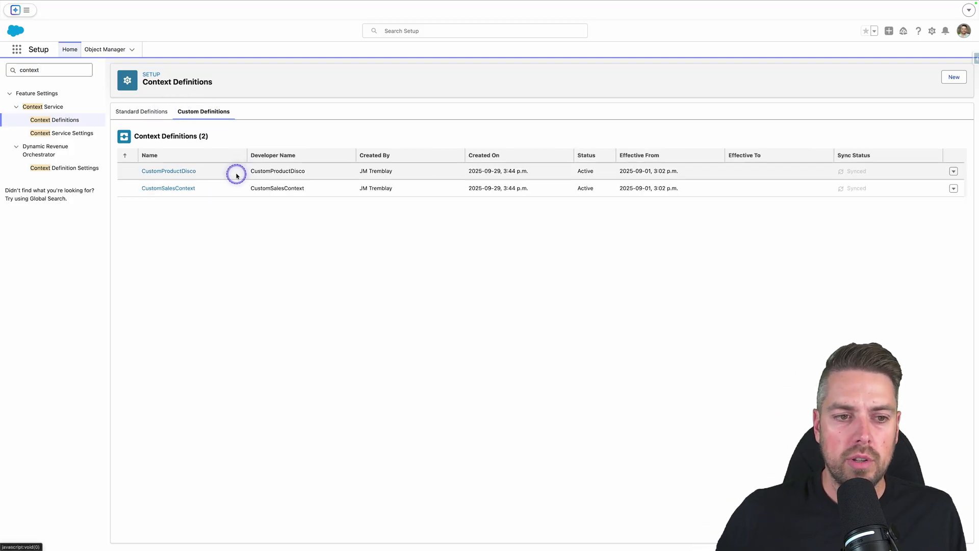
{"action": "left_click", "coordinate": [164, 189]}
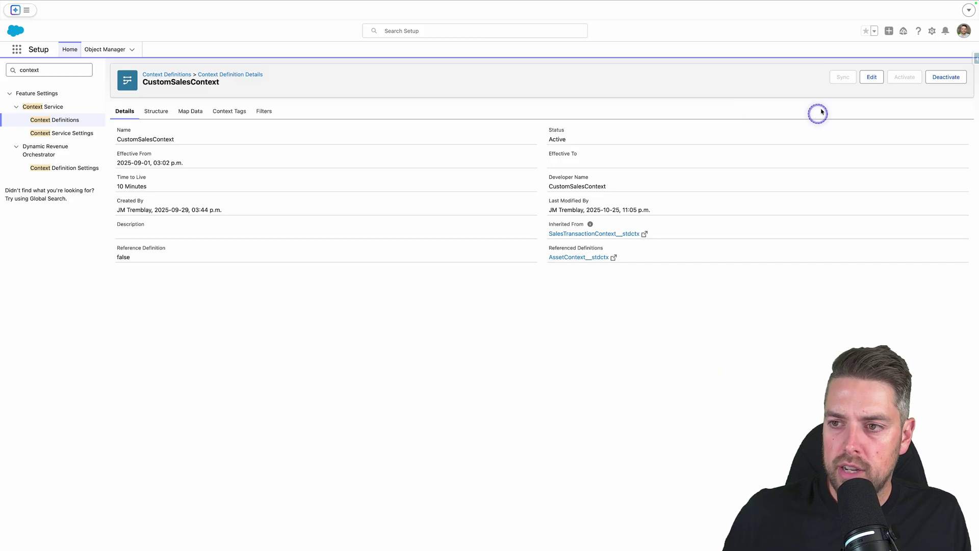
{"action": "left_click", "coordinate": [872, 78]}
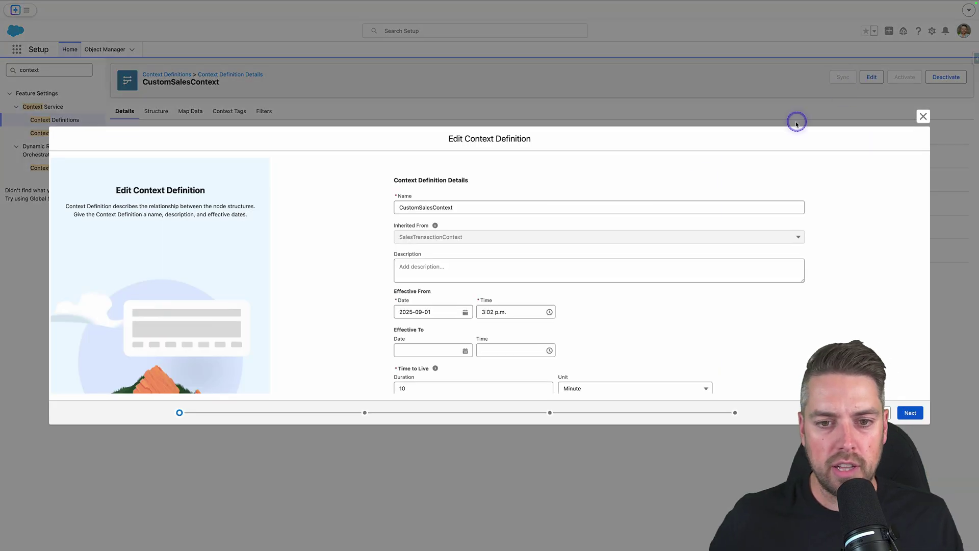
Advance the context definition edit to its attributes and select the SalesTransactionItem node
{"action": "scroll", "coordinate": [510, 306], "scroll_direction": "down", "scroll_amount": 3}
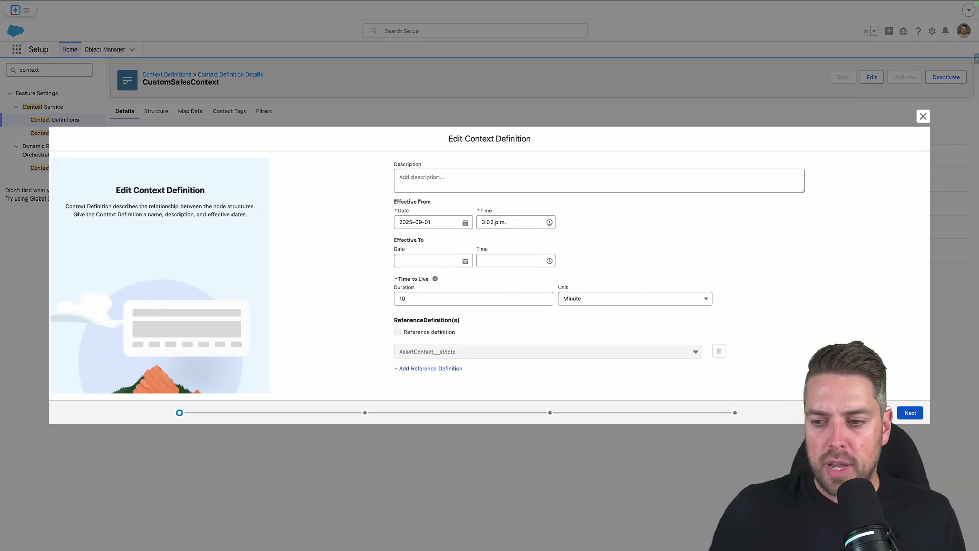
{"action": "left_click", "coordinate": [909, 413]}
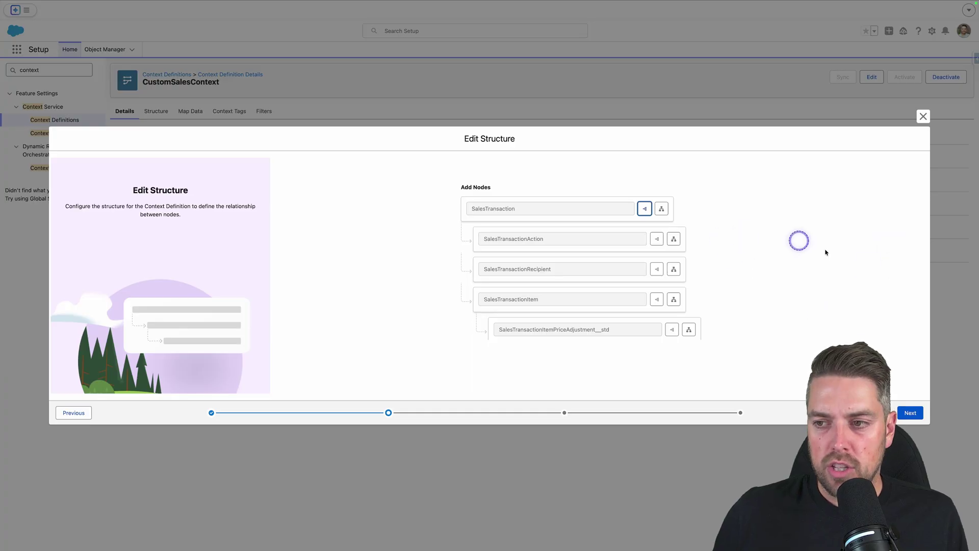
{"action": "left_click", "coordinate": [910, 413]}
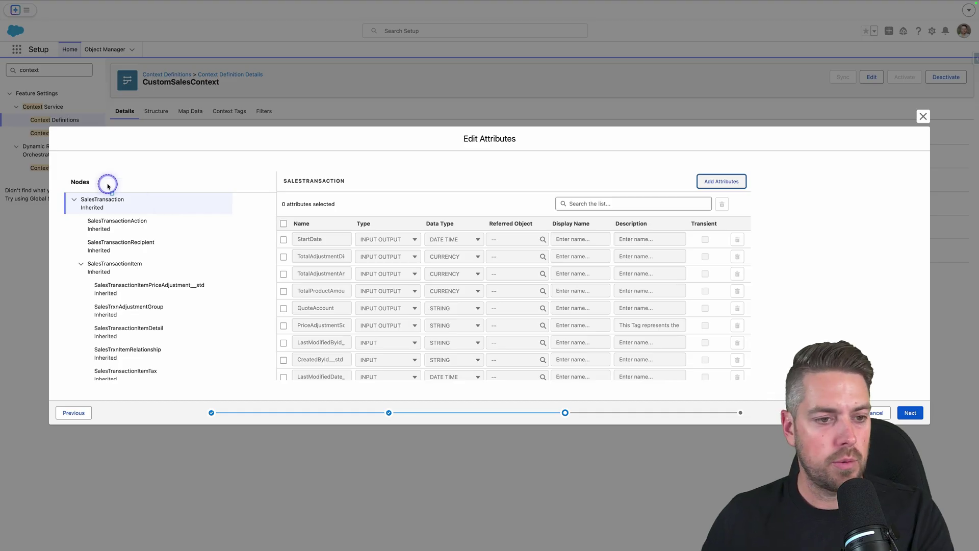
{"action": "mouse_move", "coordinate": [50, 167]}
{"action": "left_mouse_down"}
{"action": "mouse_move", "coordinate": [192, 348]}
{"action": "mouse_move", "coordinate": [257, 387]}
{"action": "left_mouse_up"}
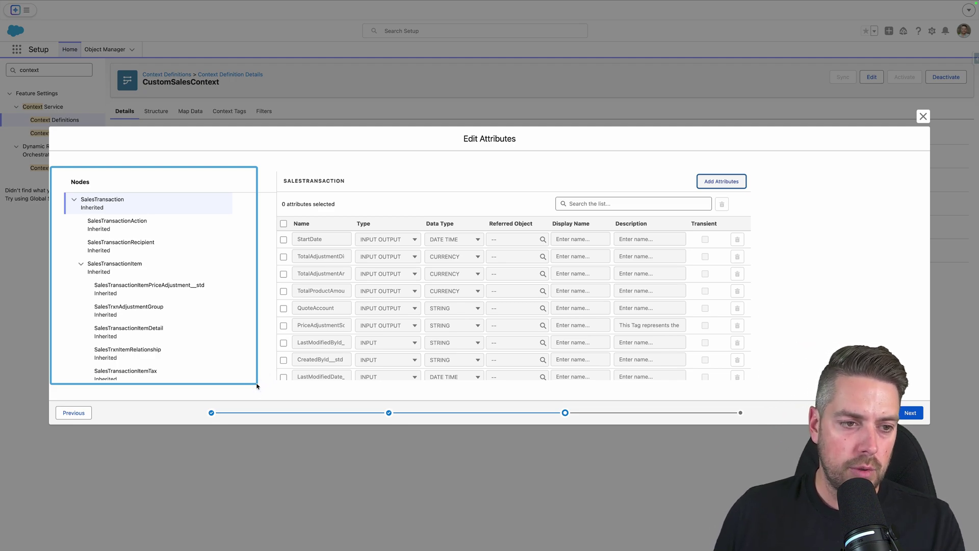
{"action": "left_click_drag", "start_coordinate": [64, 190], "coordinate": [233, 218]}
{"action": "left_click_drag", "start_coordinate": [70, 257], "coordinate": [229, 281]}
{"action": "left_click", "coordinate": [117, 266]}
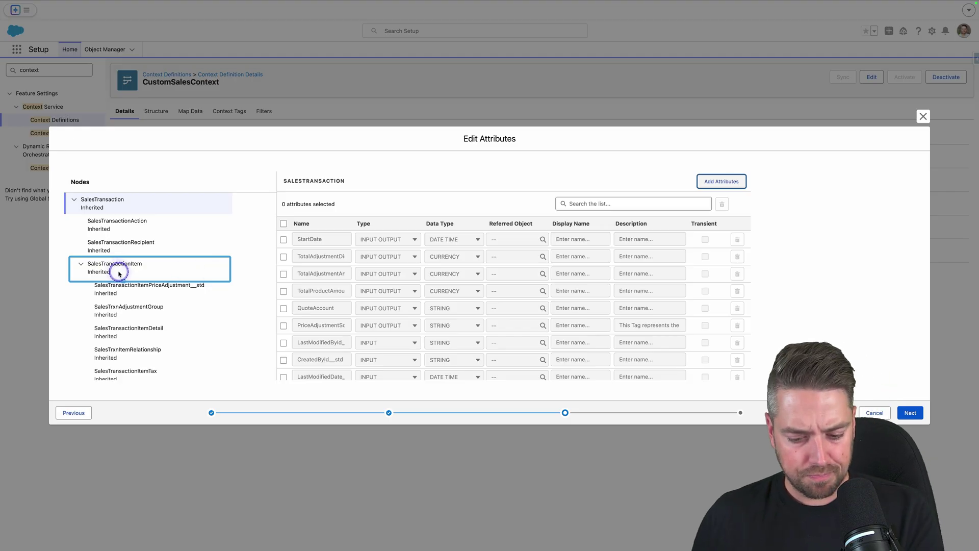
{"action": "left_click", "coordinate": [105, 273]}
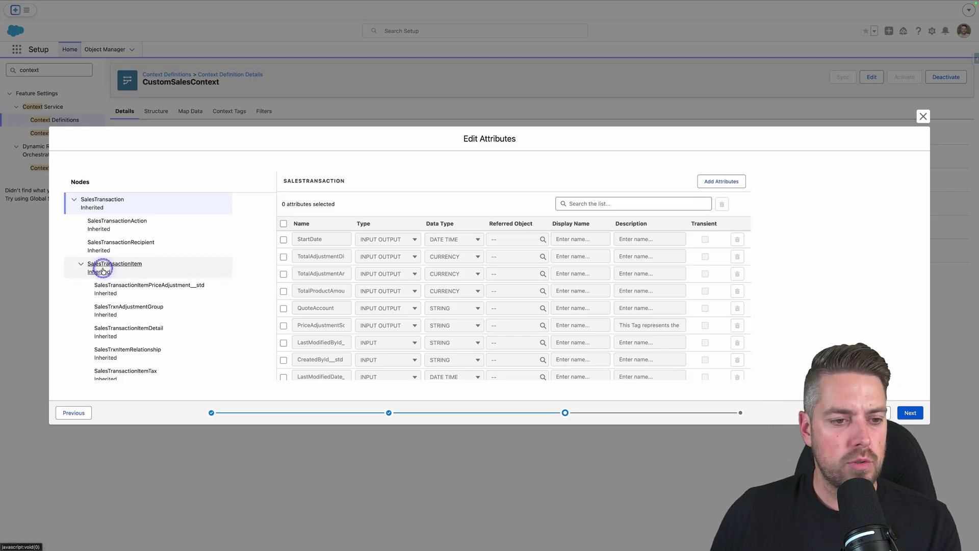
{"action": "left_click", "coordinate": [253, 235]}
{"action": "left_click", "coordinate": [355, 265]}
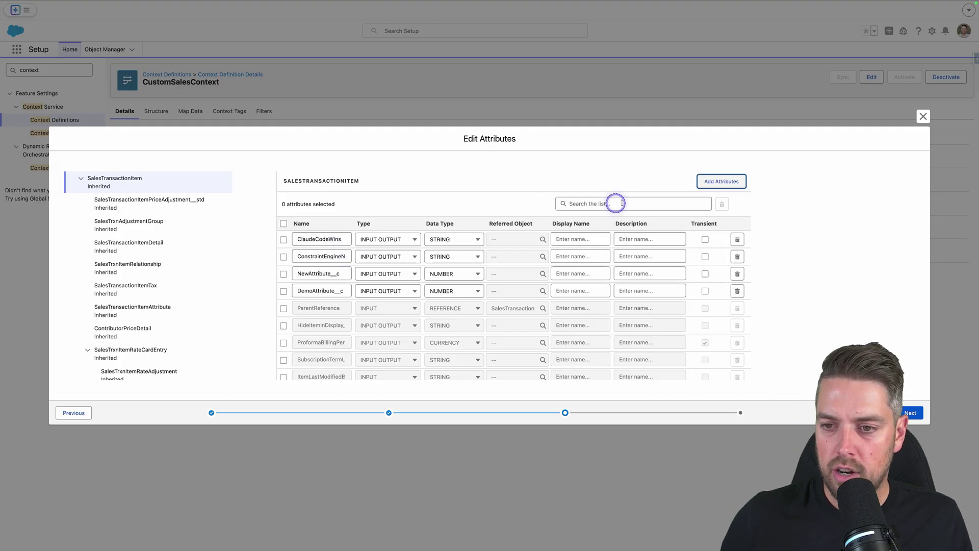
Add an attribute named PowerRequirement__c to SalesTransactionItem with type INPUT OUTPUT and data type PICKLIST
{"action": "left_click", "coordinate": [732, 185]}
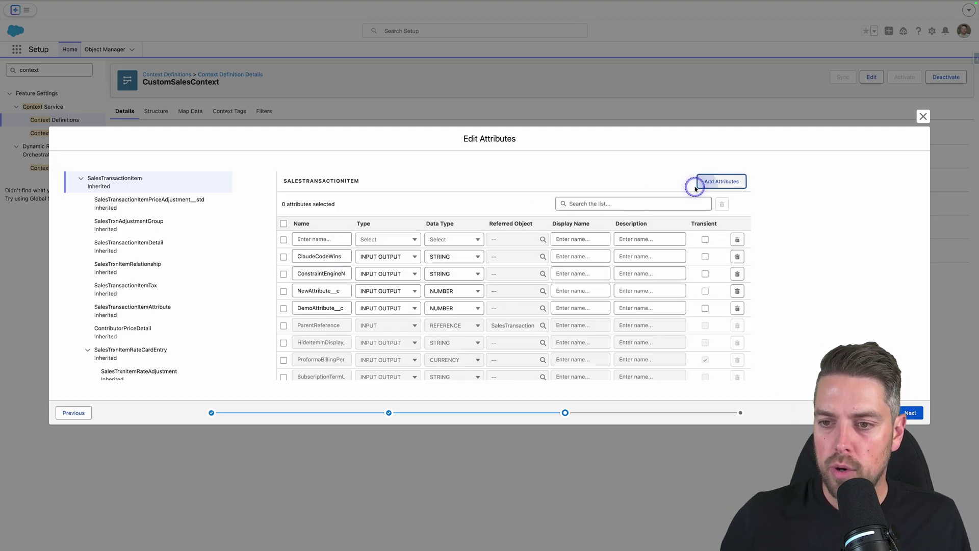
{"action": "left_click", "coordinate": [337, 238]}
{"action": "type", "text": "PowerRequirement"}
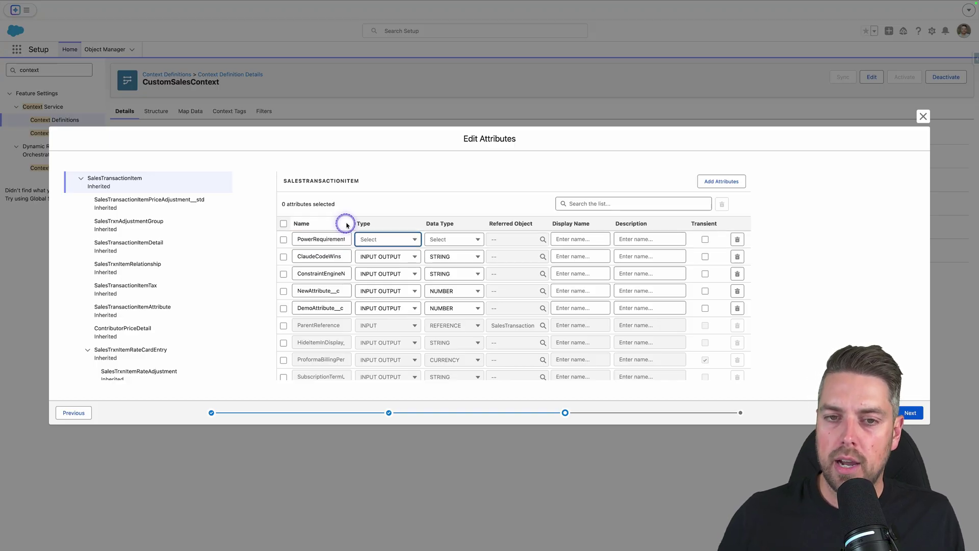
{"action": "left_click", "coordinate": [380, 240]}
{"action": "left_click", "coordinate": [396, 285]}
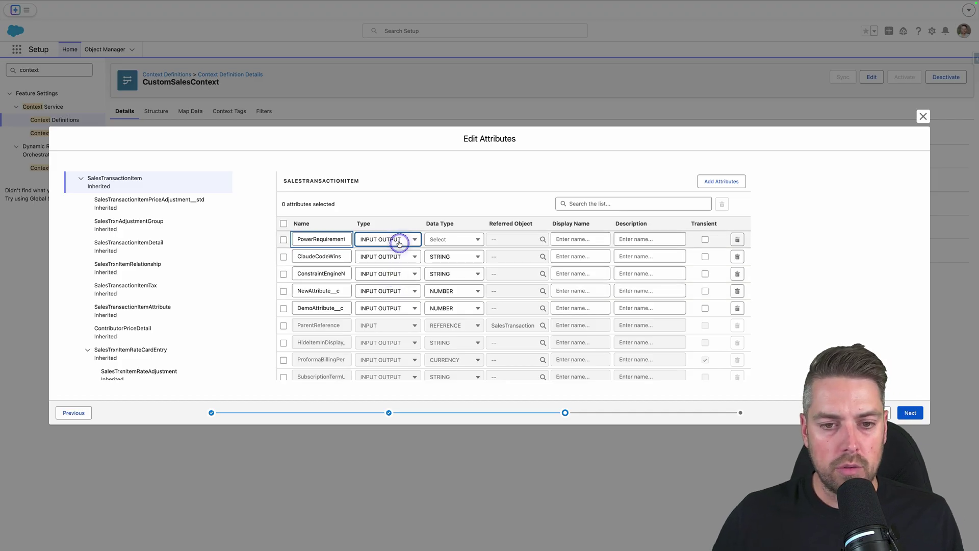
{"action": "left_click", "coordinate": [433, 240]}
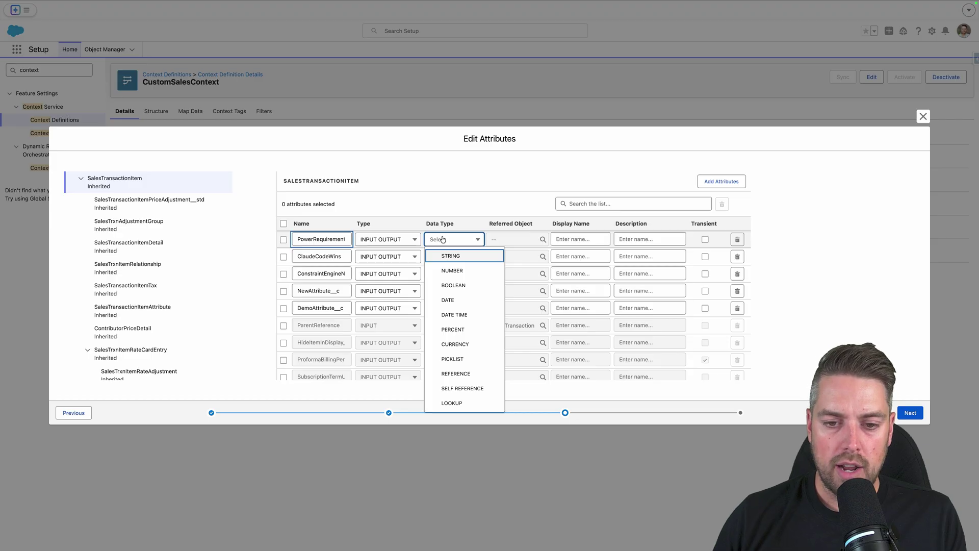
{"action": "left_click", "coordinate": [467, 359]}
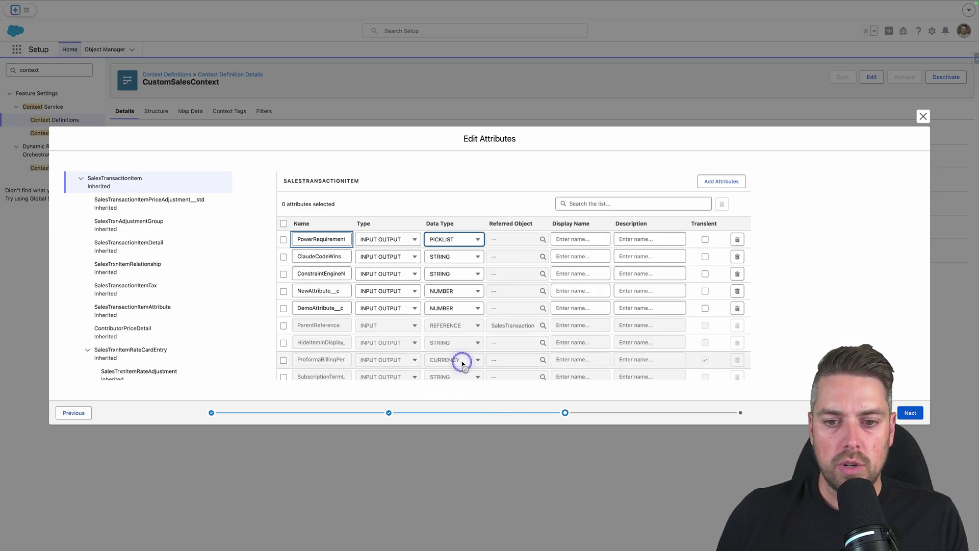
{"action": "left_click", "coordinate": [483, 176]}
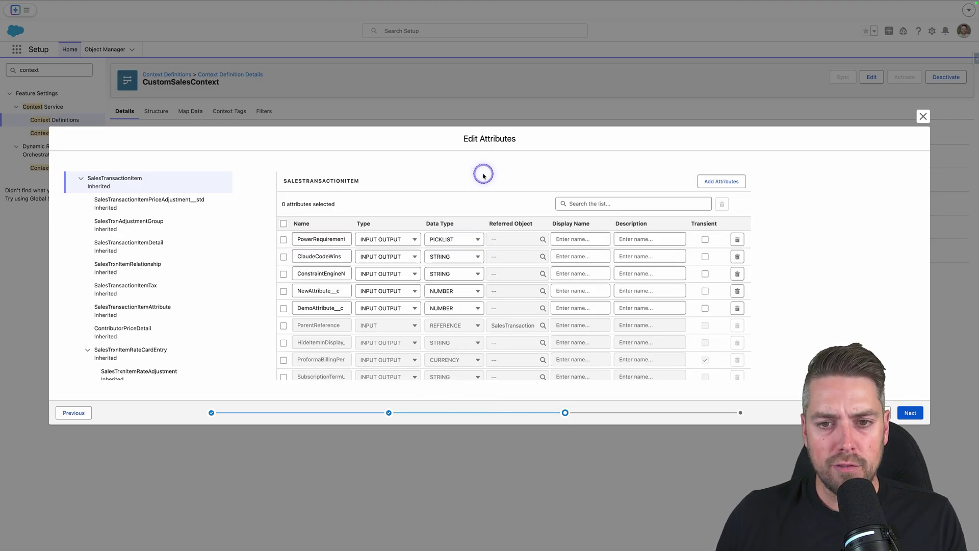
Continue to the attribute tags, select the SalesTransactionItem node and filter its attributes by "power"
{"action": "left_click", "coordinate": [911, 414]}
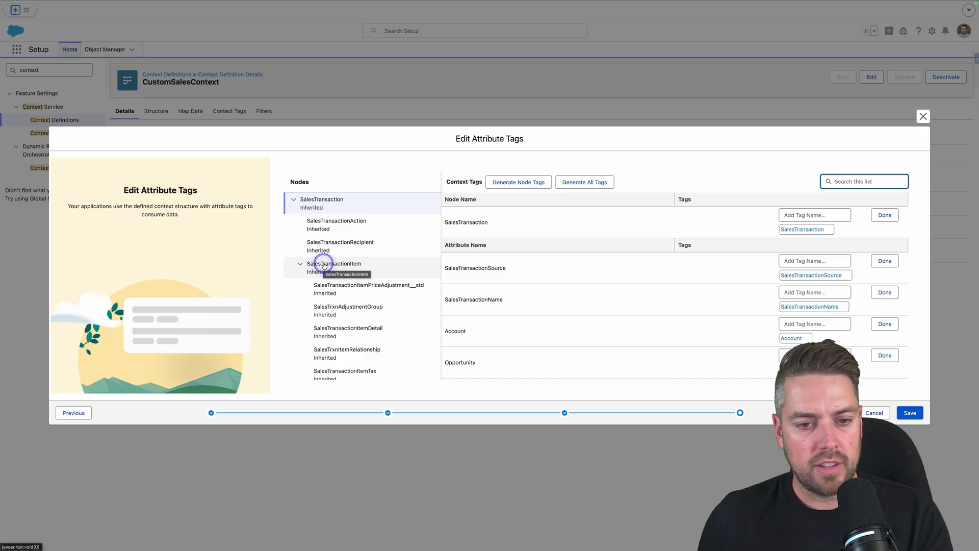
{"action": "mouse_move", "coordinate": [278, 173]}
{"action": "left_mouse_down"}
{"action": "mouse_move", "coordinate": [425, 284]}
{"action": "mouse_move", "coordinate": [449, 280]}
{"action": "left_mouse_up"}
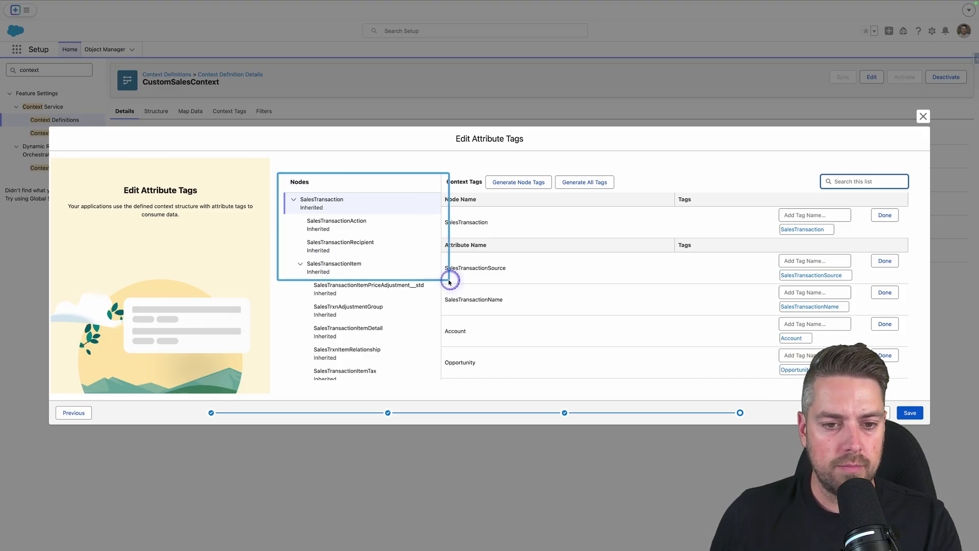
{"action": "left_click_drag", "start_coordinate": [285, 257], "coordinate": [417, 282]}
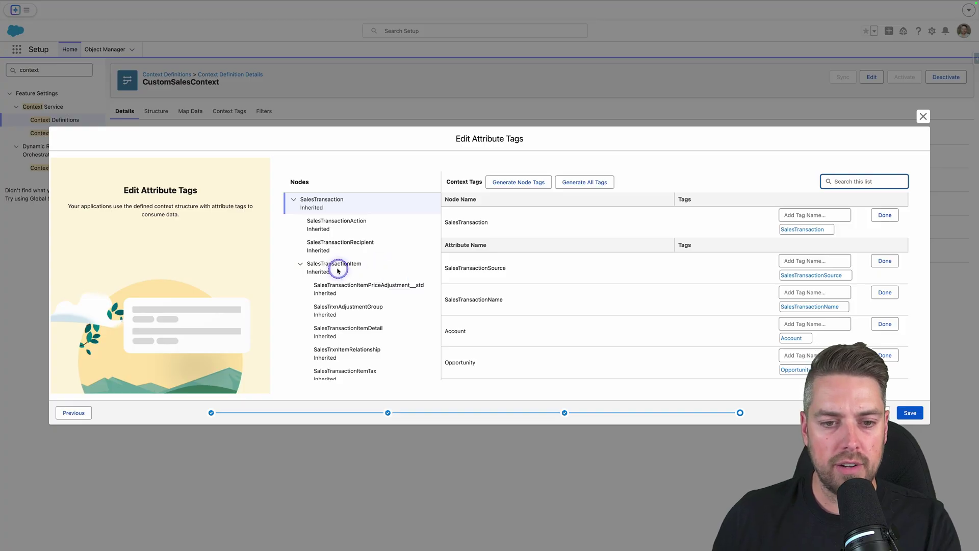
{"action": "left_click", "coordinate": [320, 267]}
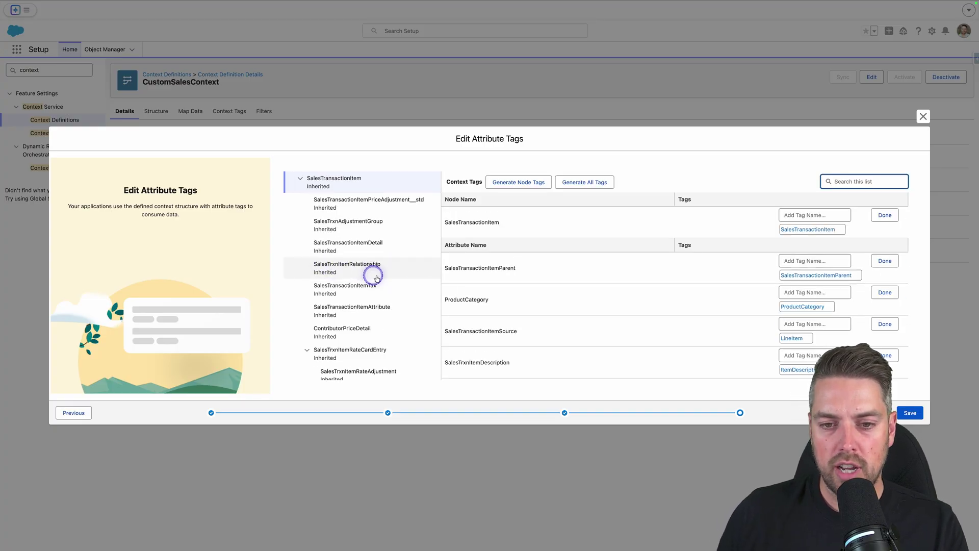
{"action": "scroll", "coordinate": [574, 279], "scroll_direction": "down", "scroll_amount": 5}
{"action": "scroll", "coordinate": [575, 279], "scroll_direction": "up", "scroll_amount": 10}
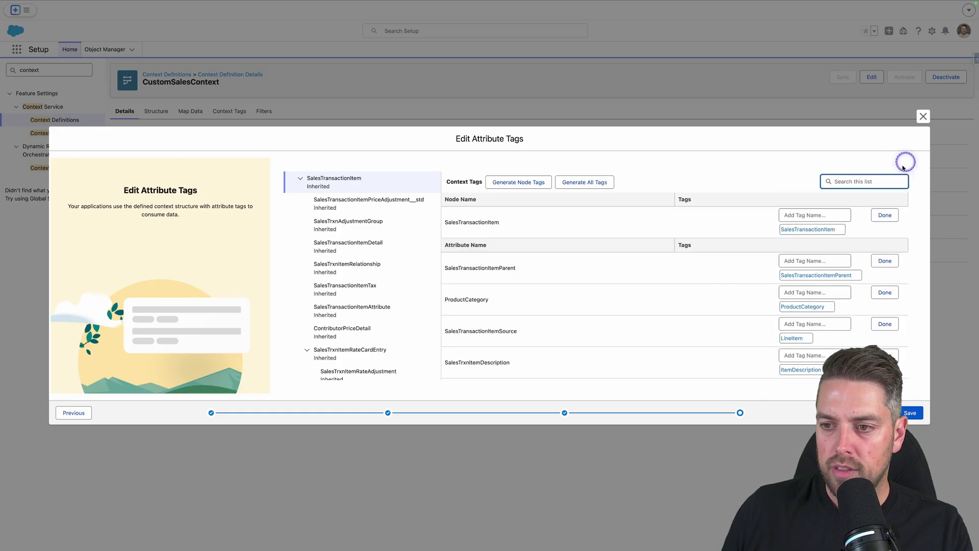
{"action": "type", "text": "power"}
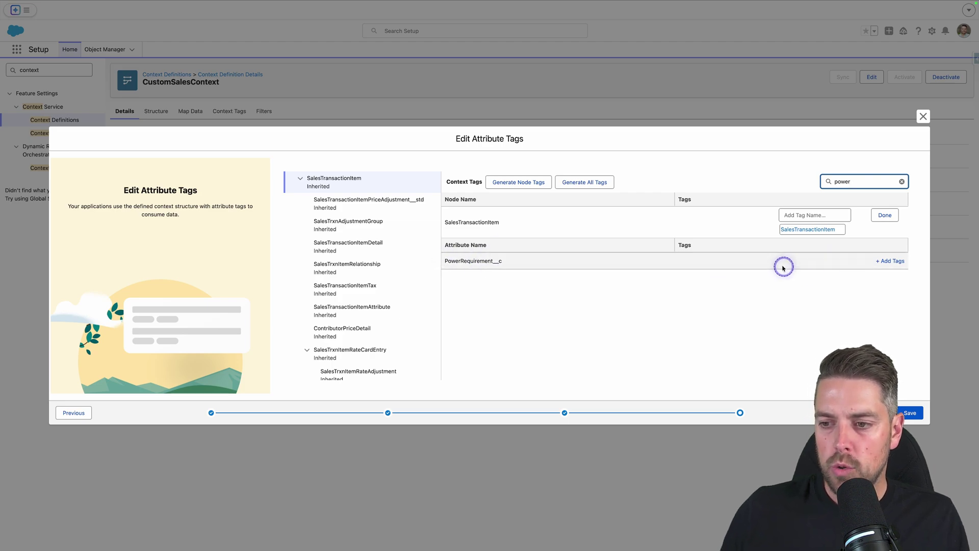
Add the tag PowerRequirement__c to the PowerRequirement__c attribute and save the context definition
{"action": "left_click", "coordinate": [897, 264]}
{"action": "left_click", "coordinate": [792, 260]}
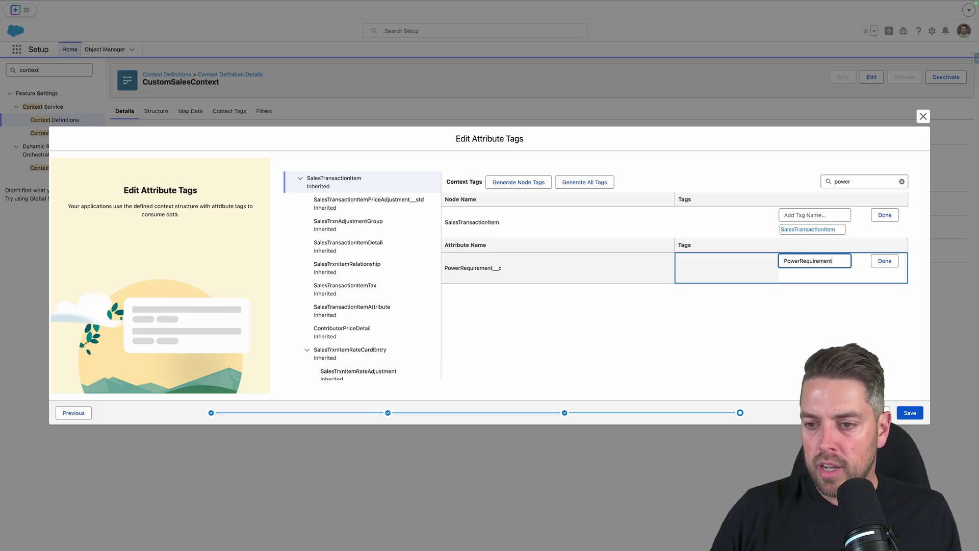
{"action": "type", "text": "PowerRequirement"}
{"action": "left_click", "coordinate": [840, 267]}
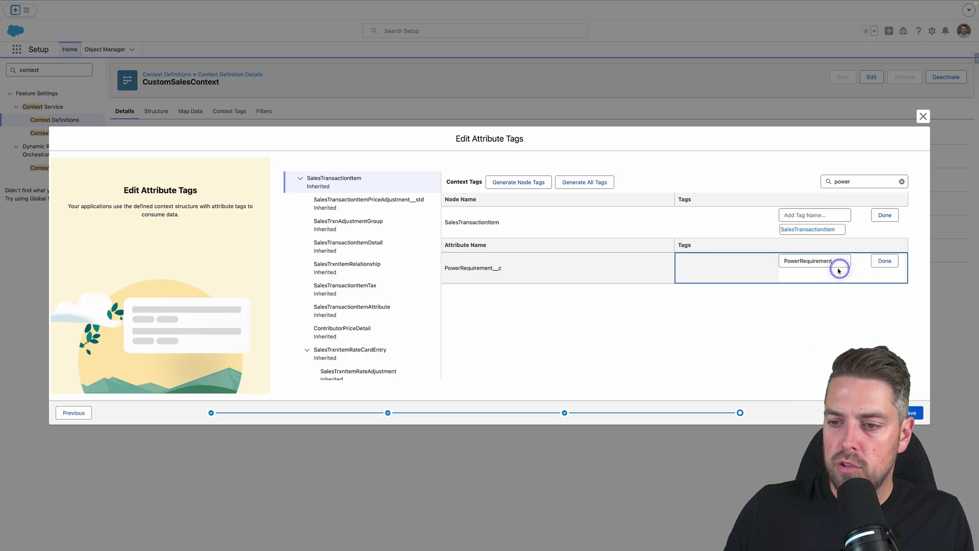
{"action": "left_click", "coordinate": [885, 260]}
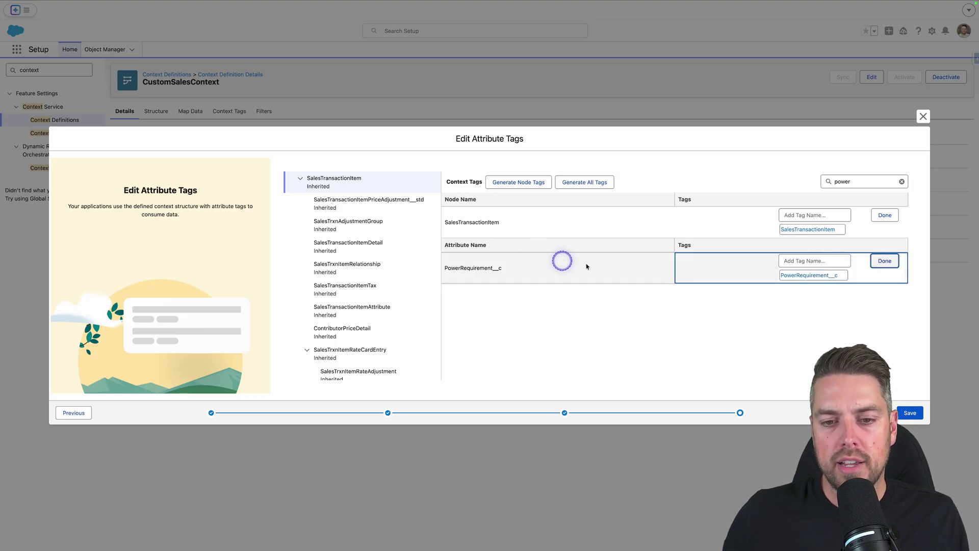
{"action": "left_click", "coordinate": [912, 413]}
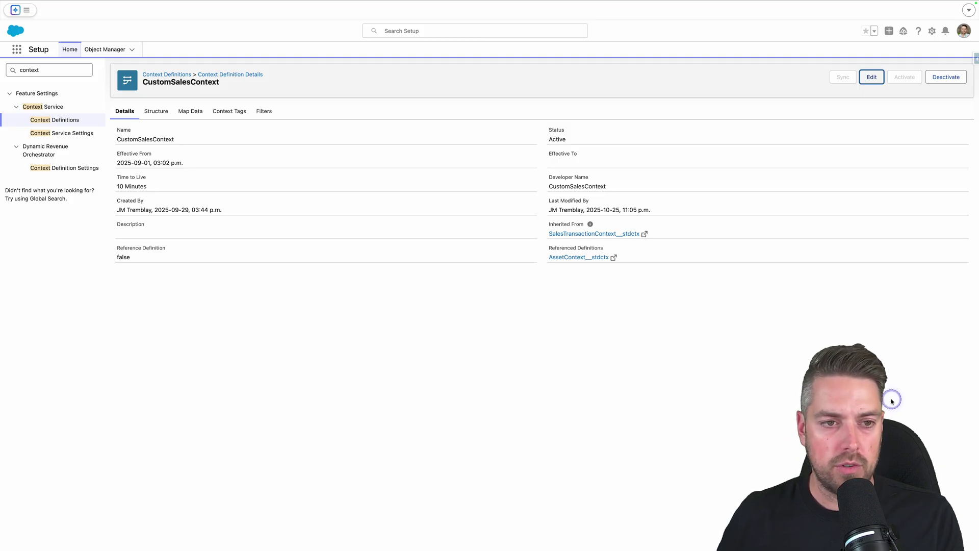
Open the SObject mapping of QuoteEntitiesMapping from the context definition's data mappings in the mapping builder
{"action": "left_click", "coordinate": [194, 114]}
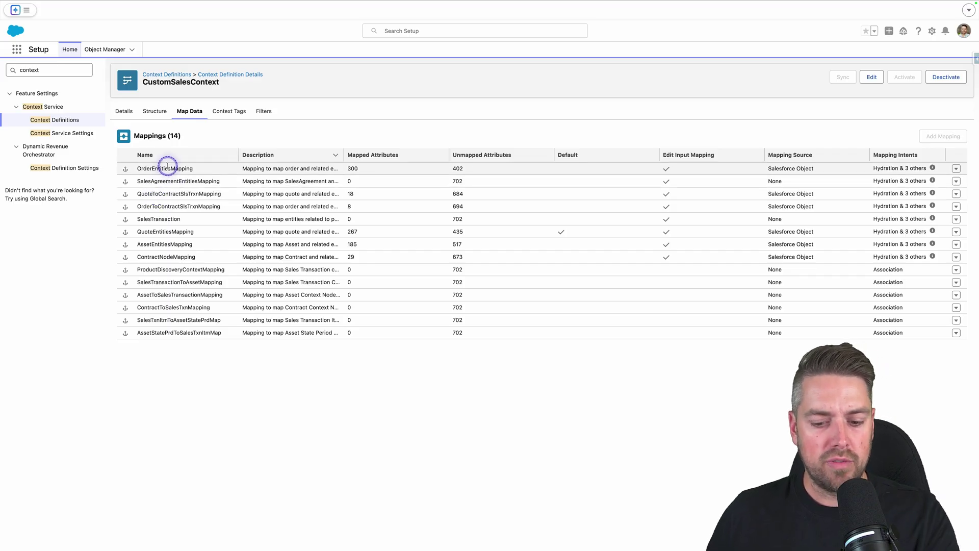
{"action": "left_click_drag", "start_coordinate": [130, 163], "coordinate": [243, 176]}
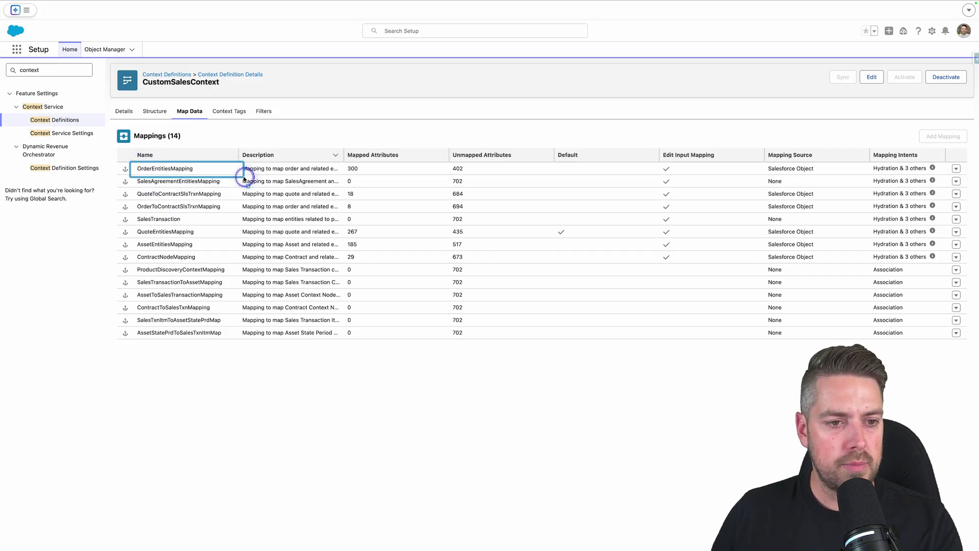
{"action": "left_click_drag", "start_coordinate": [131, 225], "coordinate": [235, 240]}
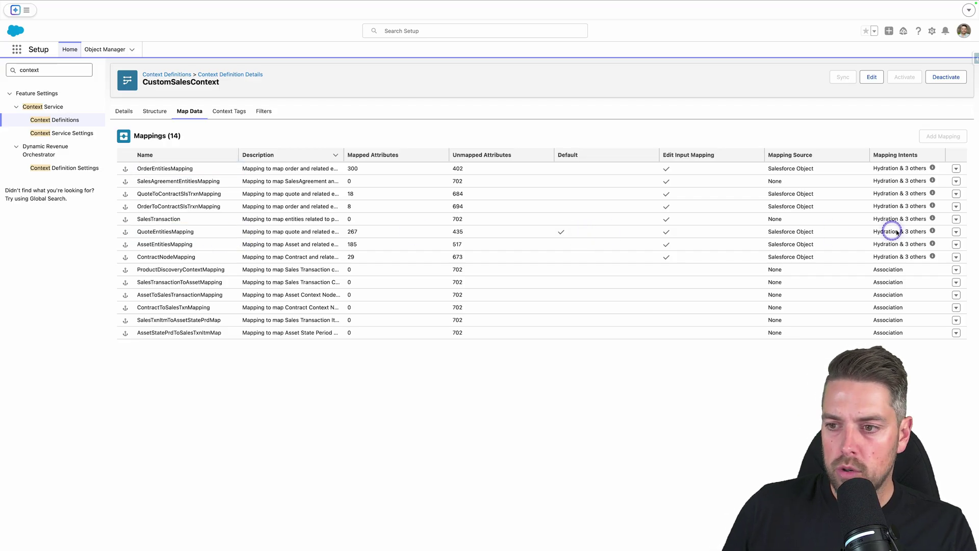
{"action": "left_click", "coordinate": [956, 232]}
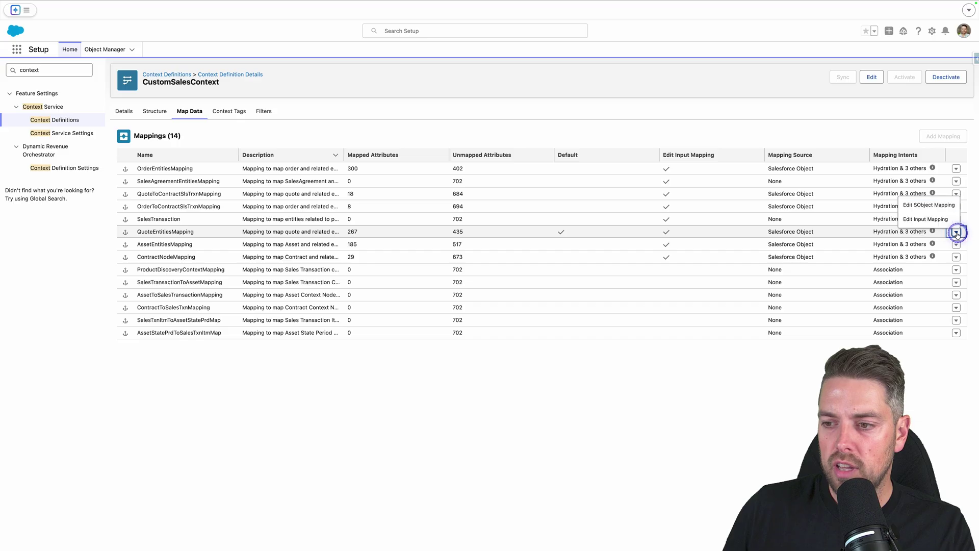
{"action": "left_click", "coordinate": [923, 207]}
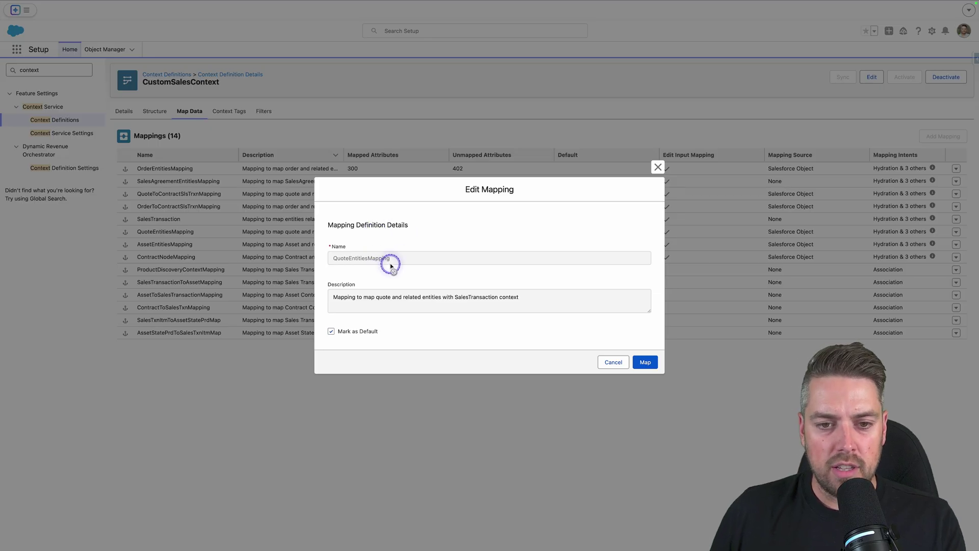
{"action": "left_click", "coordinate": [647, 363]}
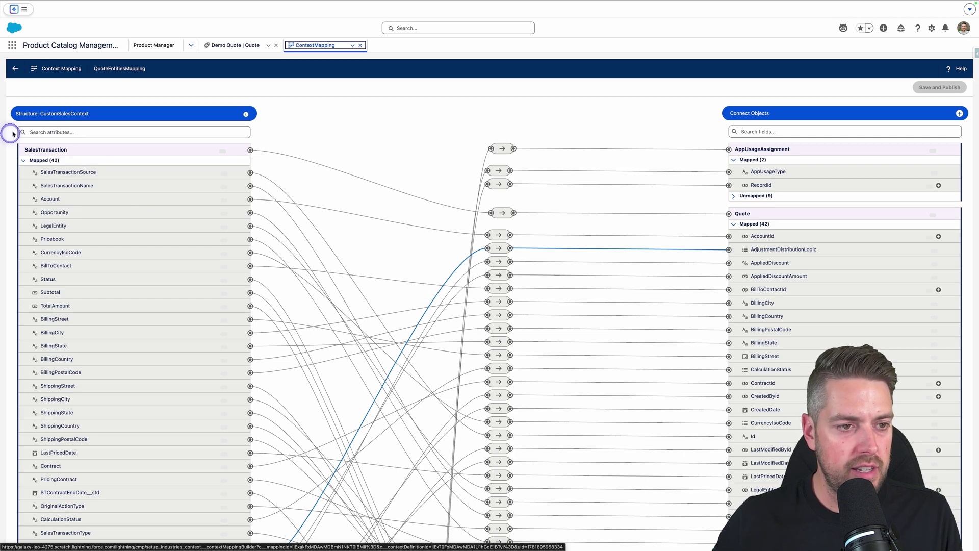
Filter the CustomSalesContext attributes by "power" and expand the unmapped attributes of SalesTransactionItem
{"action": "left_click", "coordinate": [39, 132]}
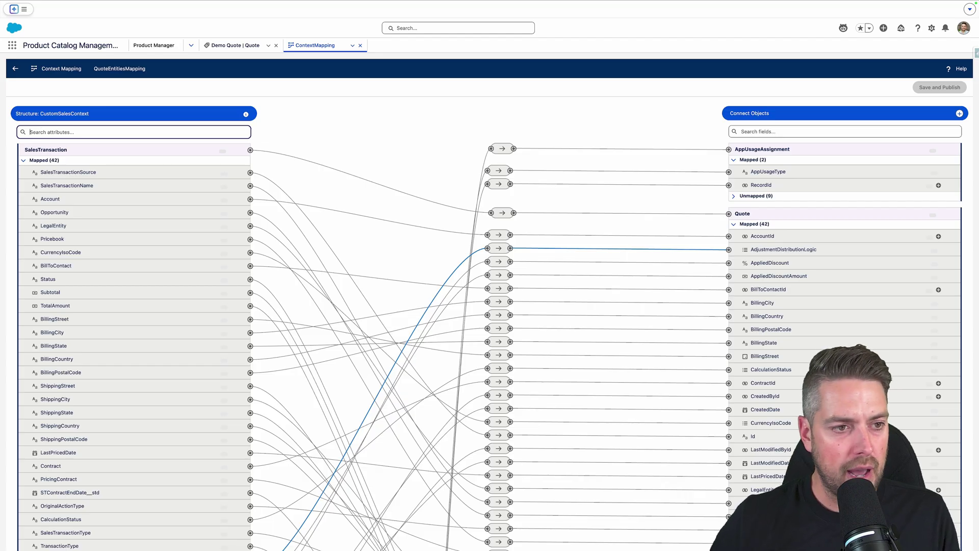
{"action": "type", "text": "power"}
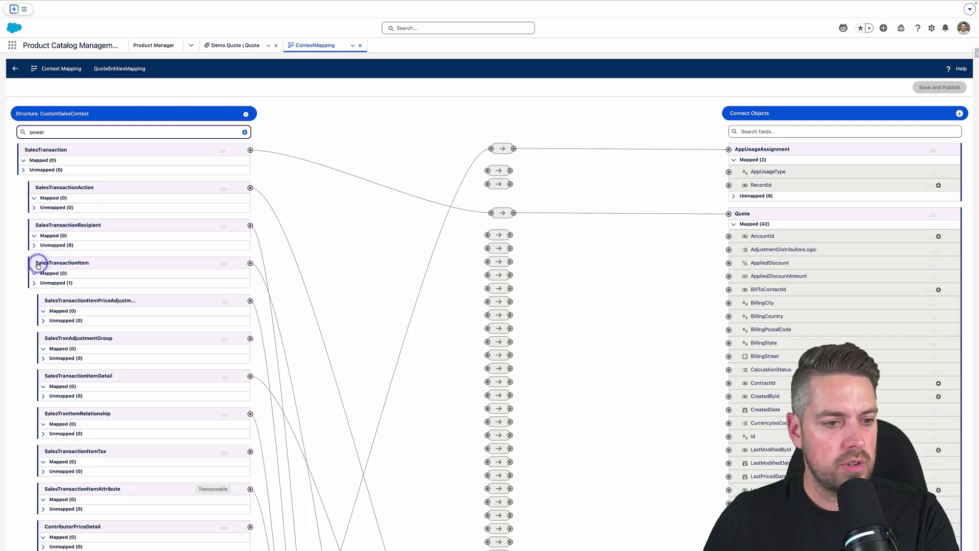
{"action": "left_click_drag", "start_coordinate": [20, 254], "coordinate": [129, 289]}
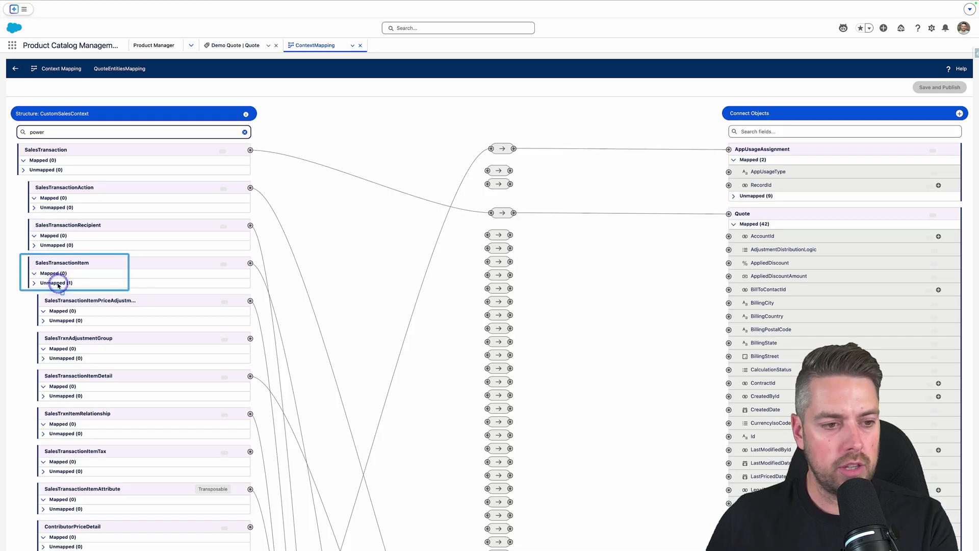
{"action": "left_click", "coordinate": [34, 284]}
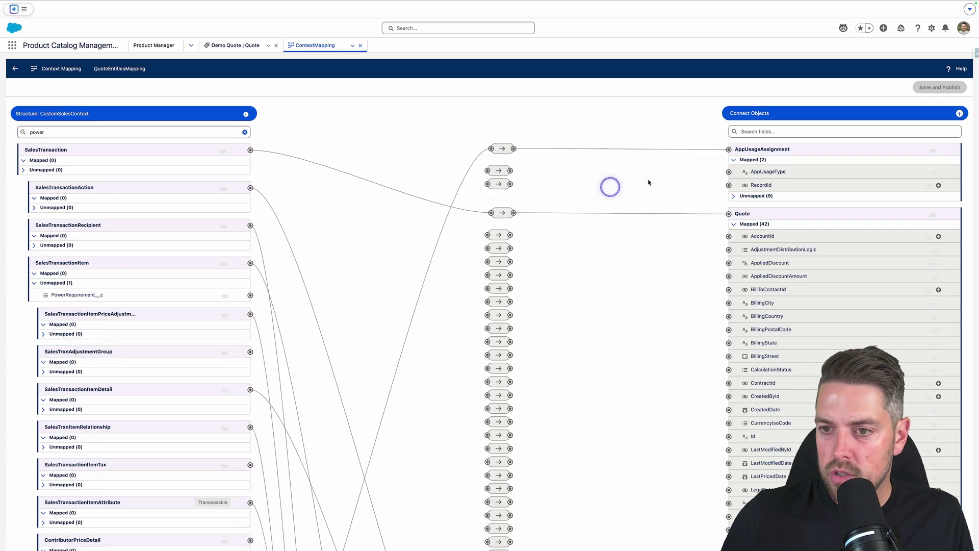
Filter the connected objects' fields by "power" and expand the unmapped fields of QuoteLineItem
{"action": "left_click", "coordinate": [754, 132]}
{"action": "type", "text": "power"}
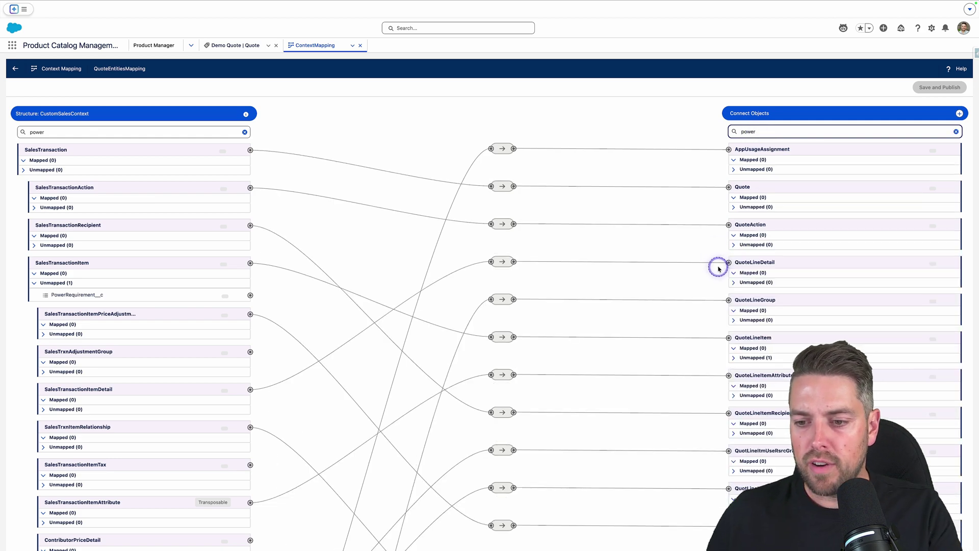
{"action": "left_click_drag", "start_coordinate": [720, 329], "coordinate": [787, 360]}
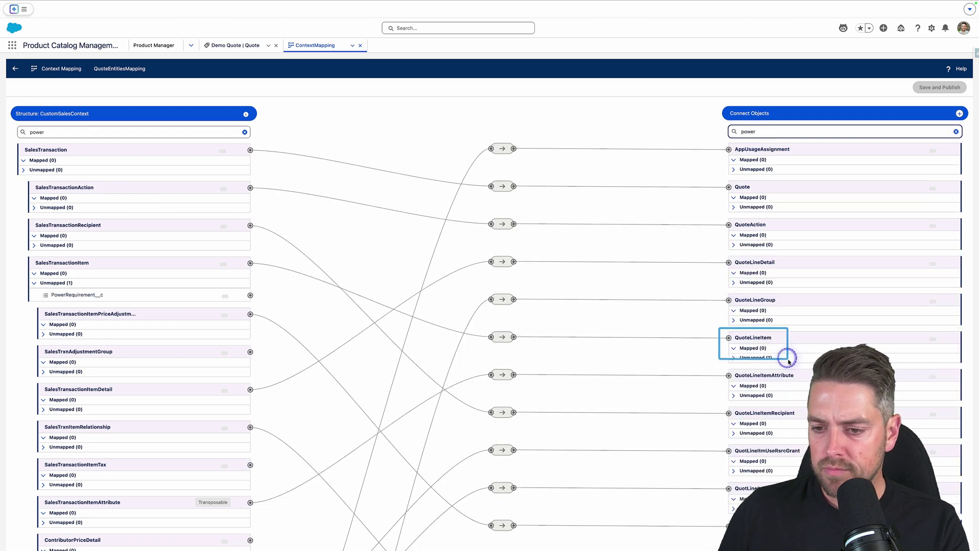
{"action": "left_click", "coordinate": [733, 358]}
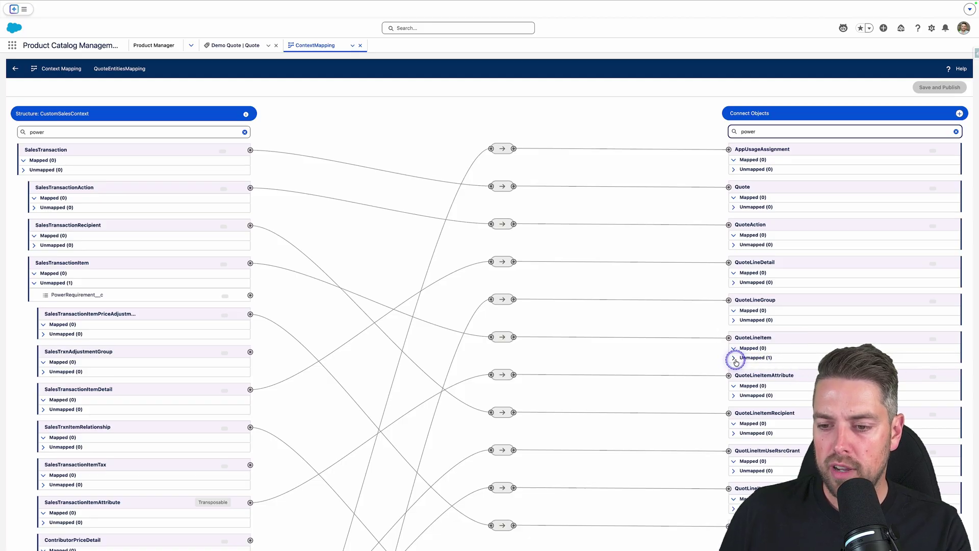
{"action": "left_click", "coordinate": [774, 372]}
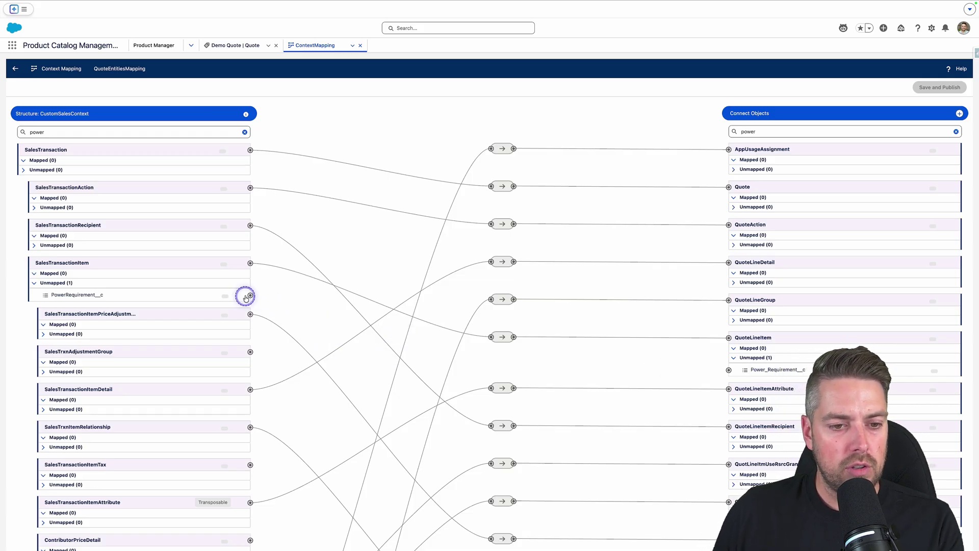
Map the PowerRequirement__c attribute to QuoteLineItem's Power_Requirement__c field, acknowledge the irreversible changes, and save and publish the mapping
{"action": "left_click_drag", "start_coordinate": [250, 296], "coordinate": [729, 372]}
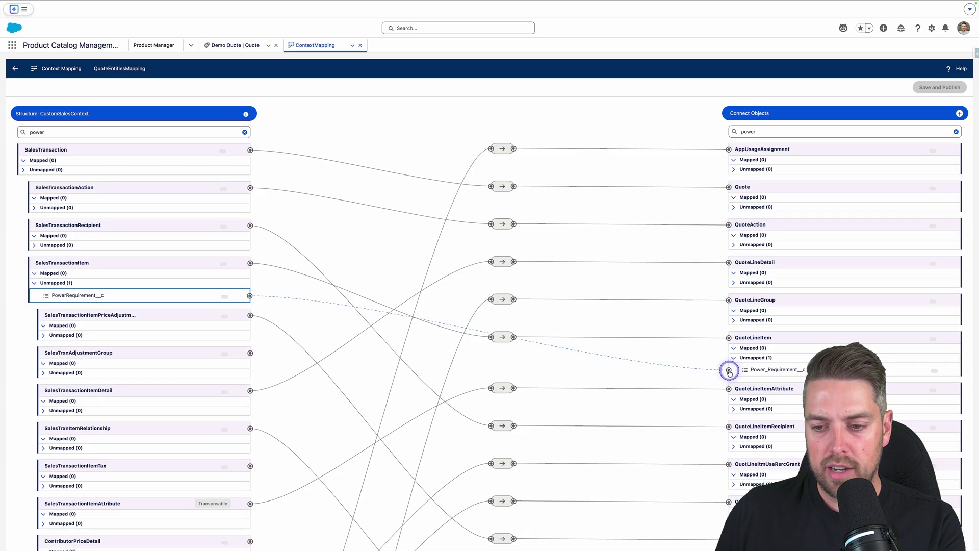
{"action": "left_click_drag", "start_coordinate": [729, 372], "coordinate": [730, 375]}
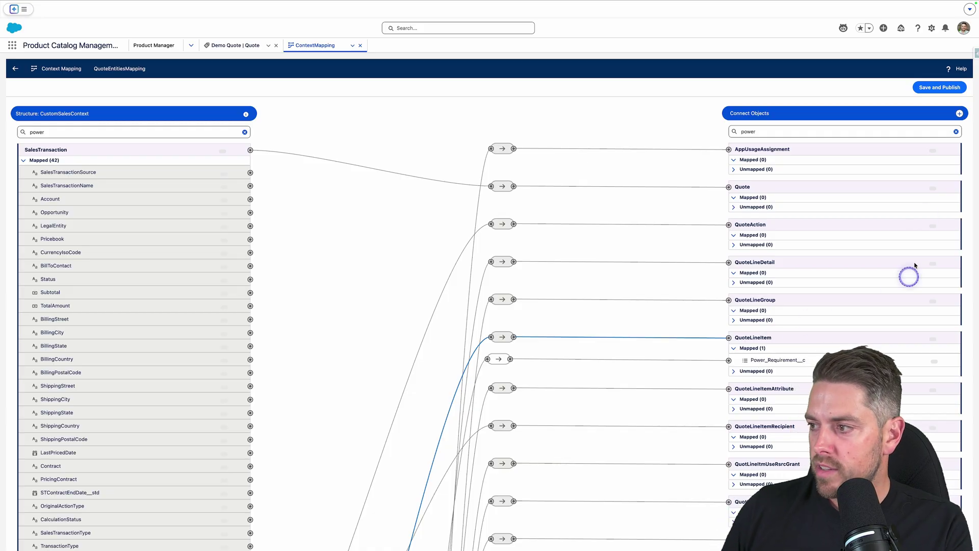
{"action": "left_click", "coordinate": [928, 87]}
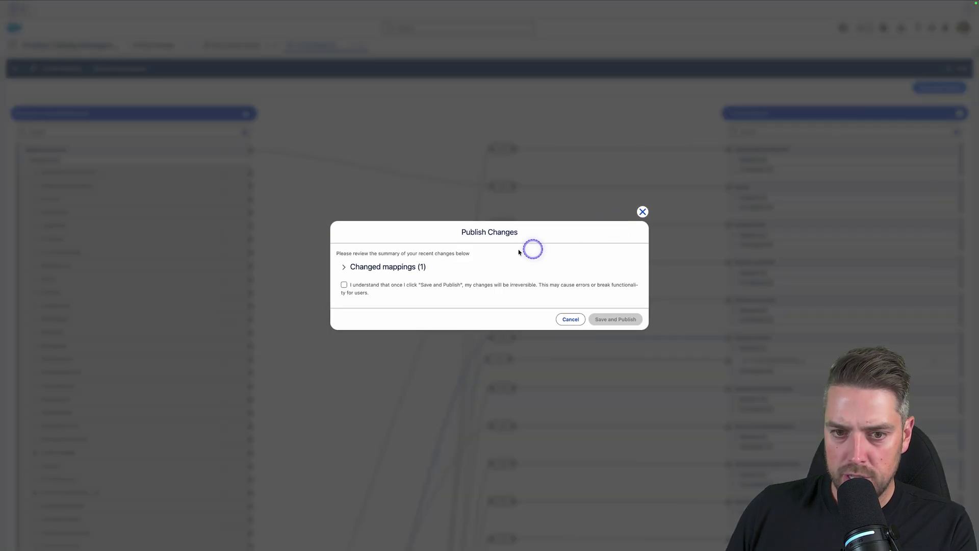
{"action": "left_click", "coordinate": [345, 285]}
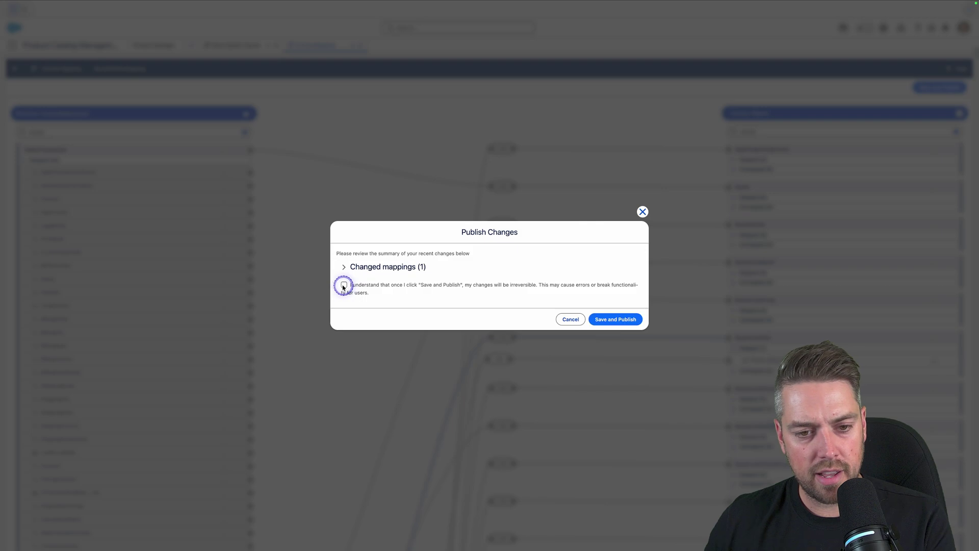
{"action": "left_click", "coordinate": [615, 320]}
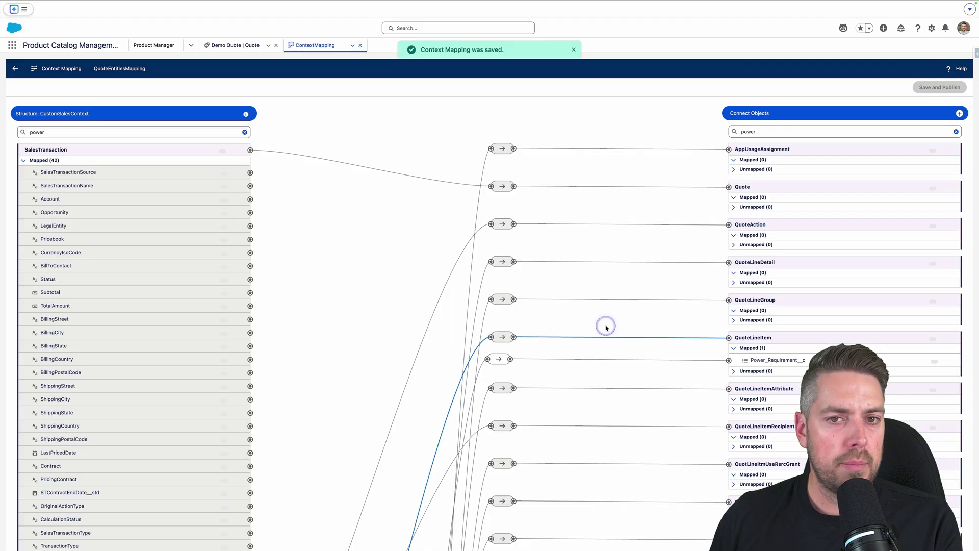
Return to the Demo Quote and save the Fleet Management Software line with Power Requirement set to 220V
{"action": "mouse_move", "coordinate": [362, 5]}
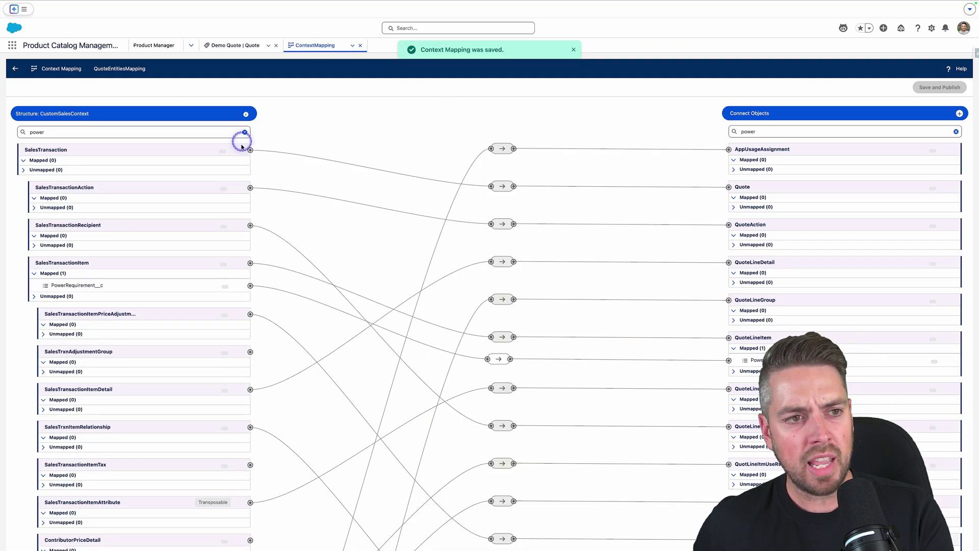
{"action": "left_click", "coordinate": [76, 20]}
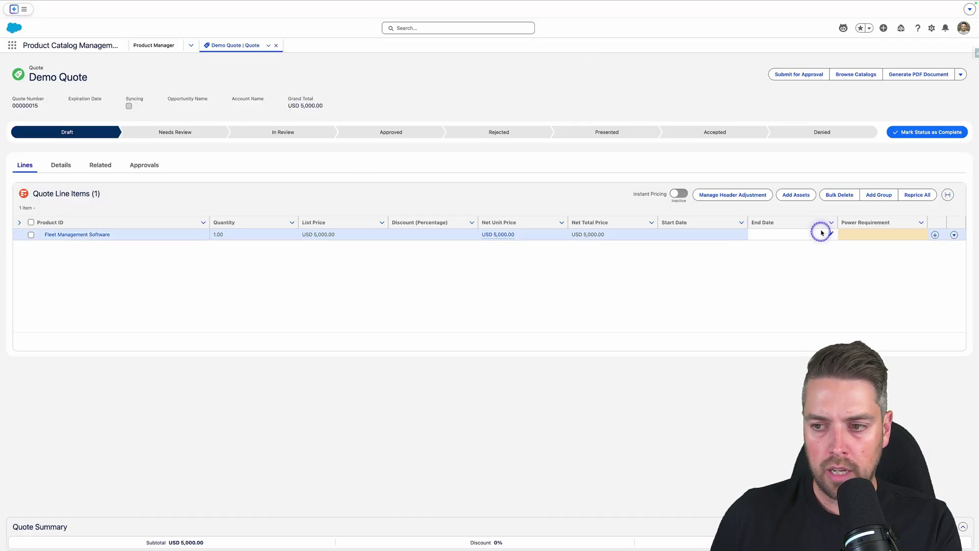
{"action": "mouse_move", "coordinate": [64, 29]}
{"action": "left_click", "coordinate": [37, 37]}
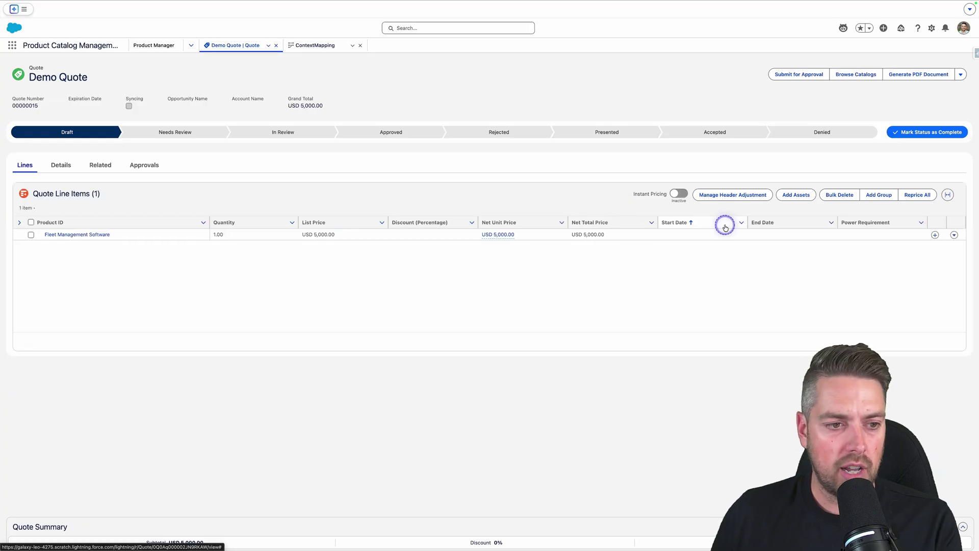
{"action": "left_click", "coordinate": [887, 238]}
{"action": "left_click", "coordinate": [890, 237]}
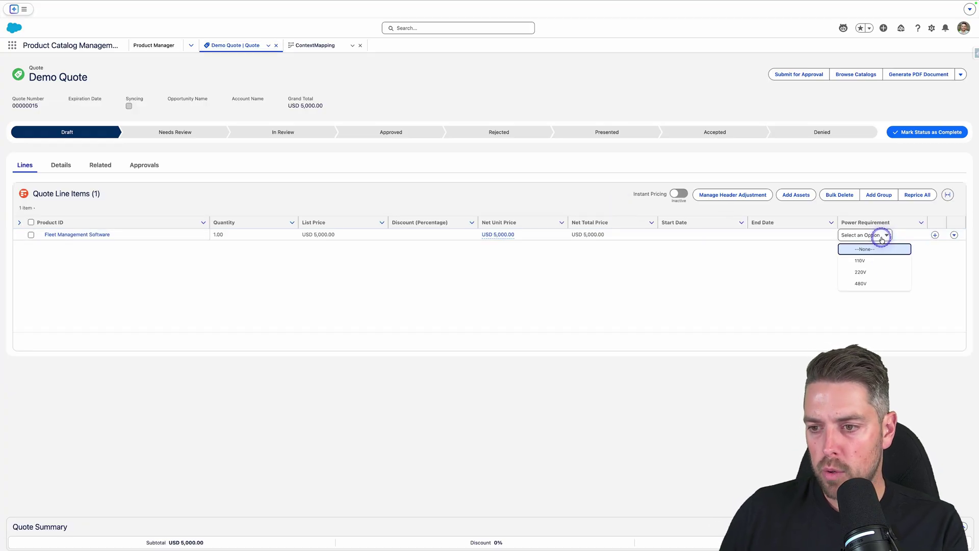
{"action": "left_click", "coordinate": [863, 271]}
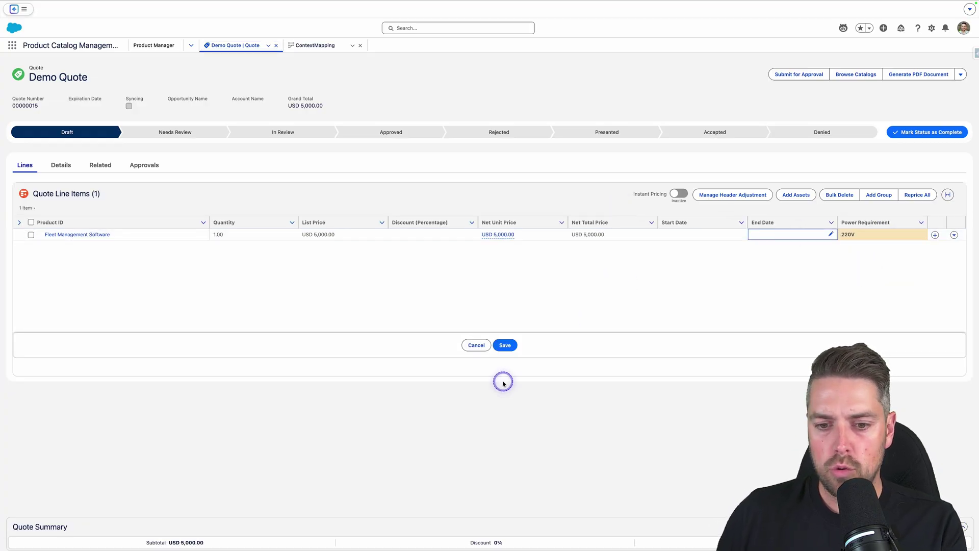
{"action": "left_click", "coordinate": [506, 345]}
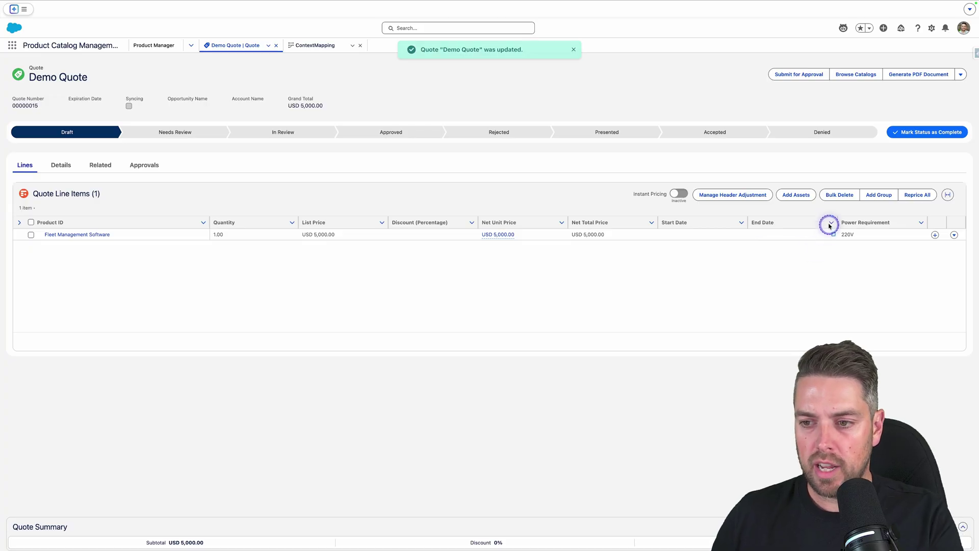
{"action": "left_click_drag", "start_coordinate": [824, 211], "coordinate": [946, 248]}
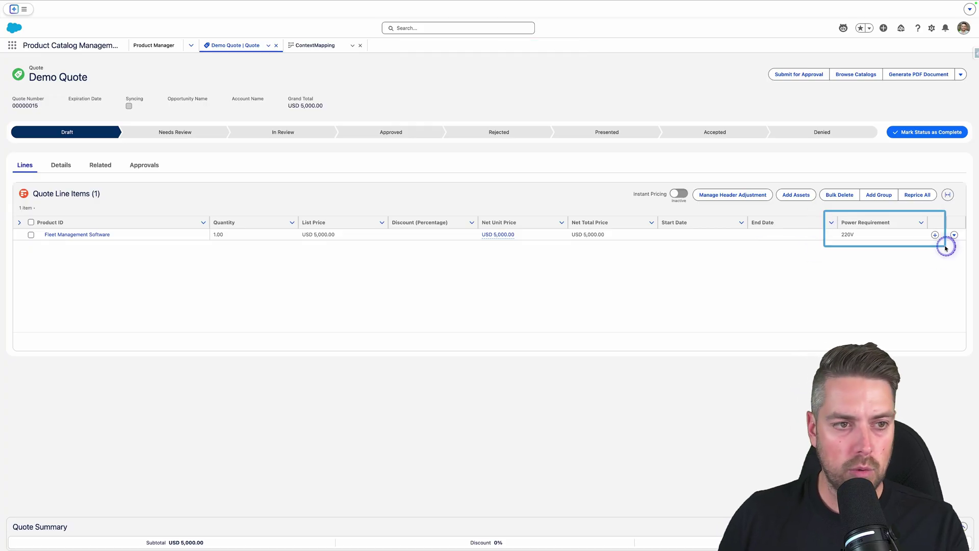
{"action": "left_click", "coordinate": [909, 271]}
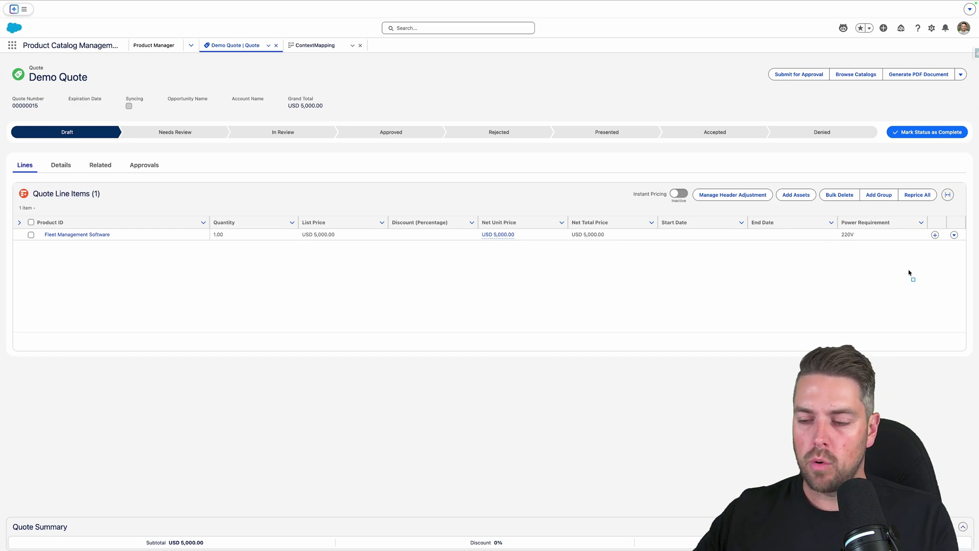
{"action": "left_click", "coordinate": [961, 75]}
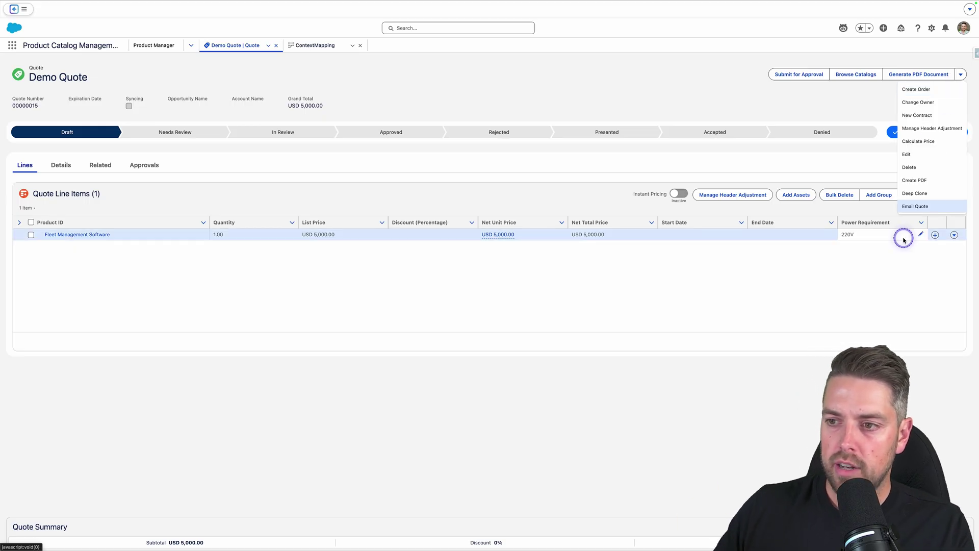
{"action": "left_click", "coordinate": [625, 107]}
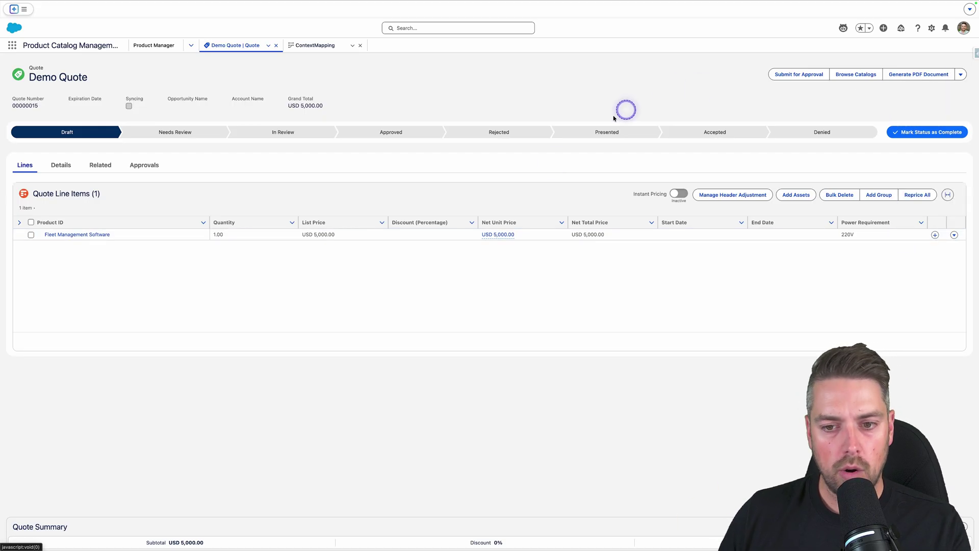
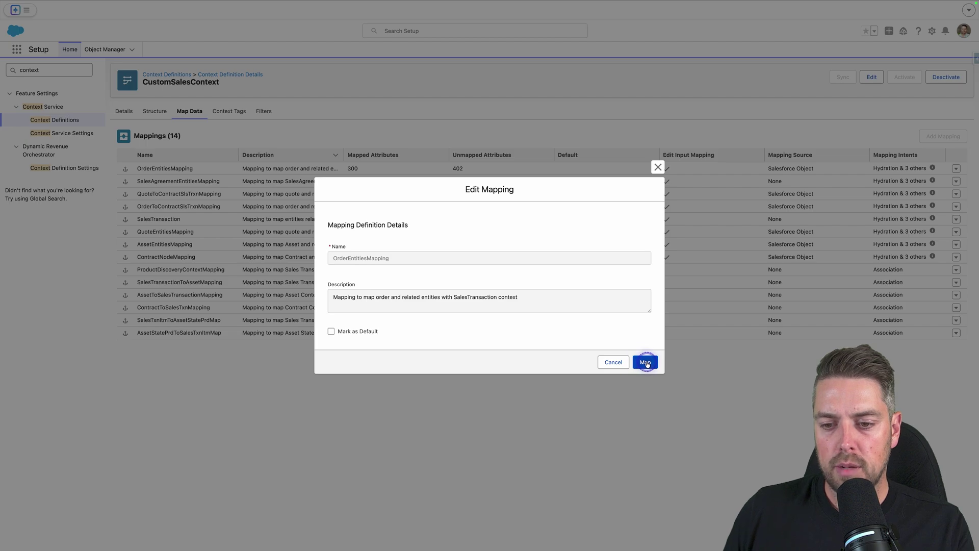
Open OrderEntitiesMapping in the mapping builder, filter the context attributes by "power" and expand the unmapped attributes of SalesTransactionItem
{"action": "left_click", "coordinate": [646, 365]}
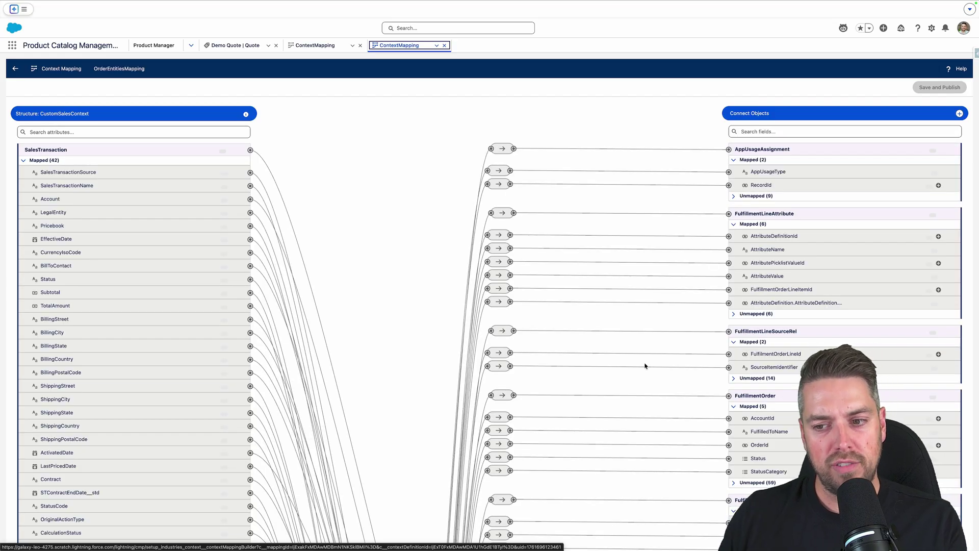
{"action": "left_click", "coordinate": [133, 132]}
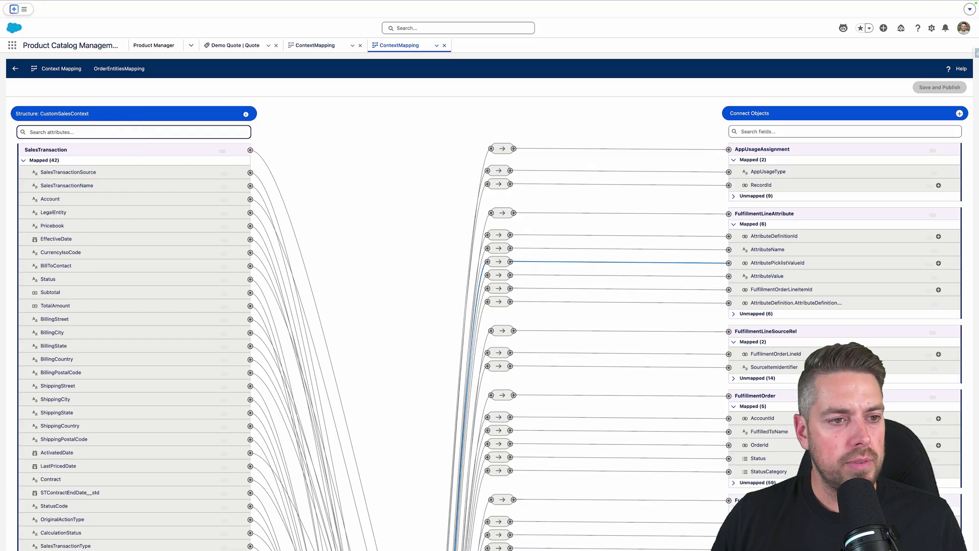
{"action": "type", "text": "power"}
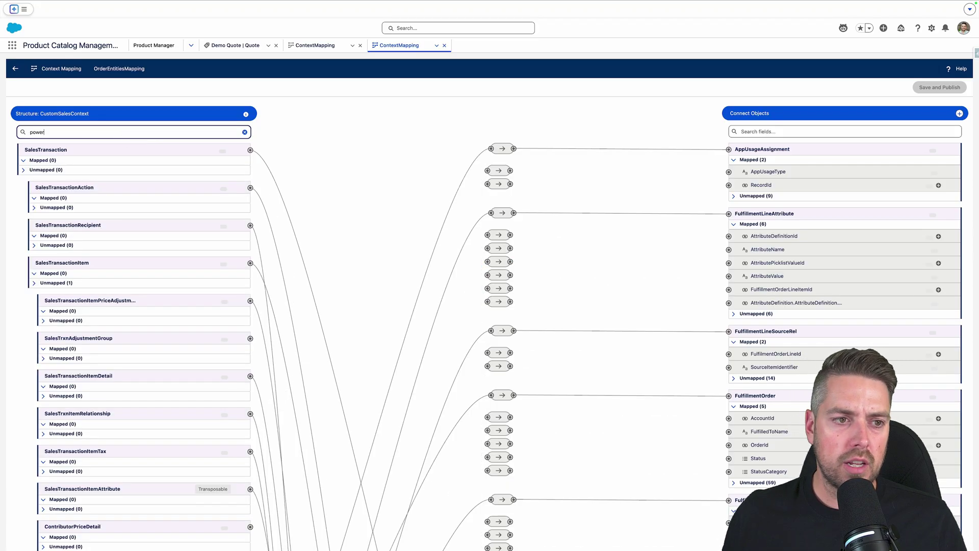
{"action": "left_click", "coordinate": [35, 283]}
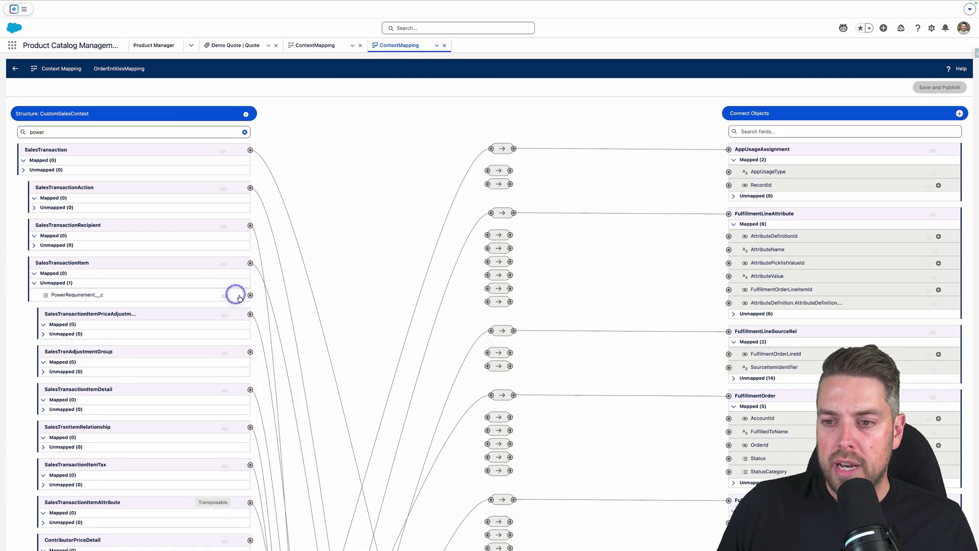
Filter the order mapping's connected object fields by "power" and expand the unmapped fields of OrderItem
{"action": "left_click", "coordinate": [775, 132]}
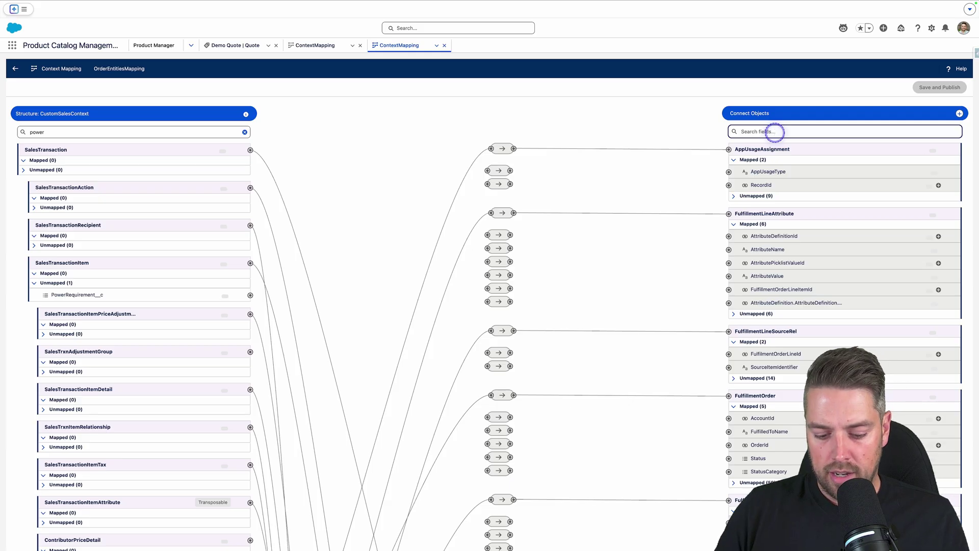
{"action": "type", "text": "power"}
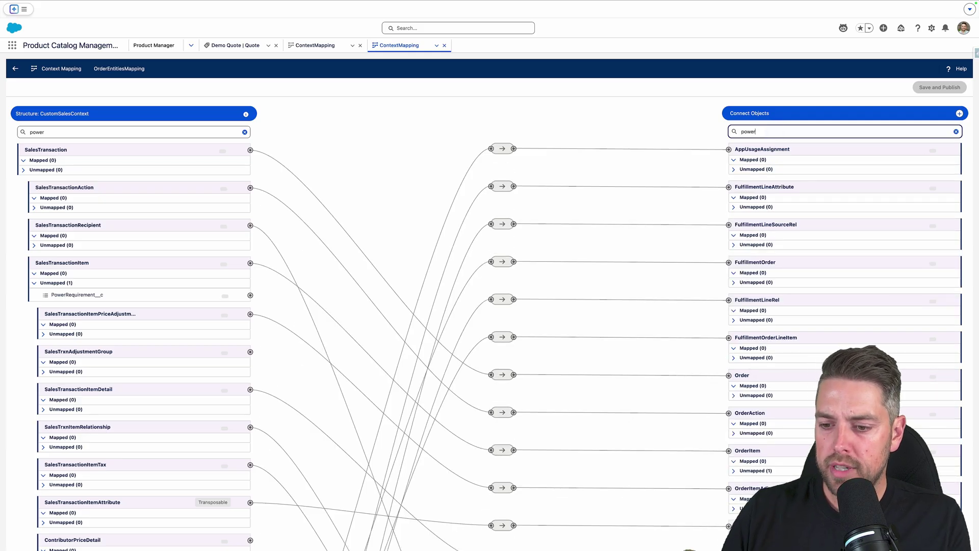
{"action": "scroll", "coordinate": [748, 304], "scroll_direction": "down", "scroll_amount": 1}
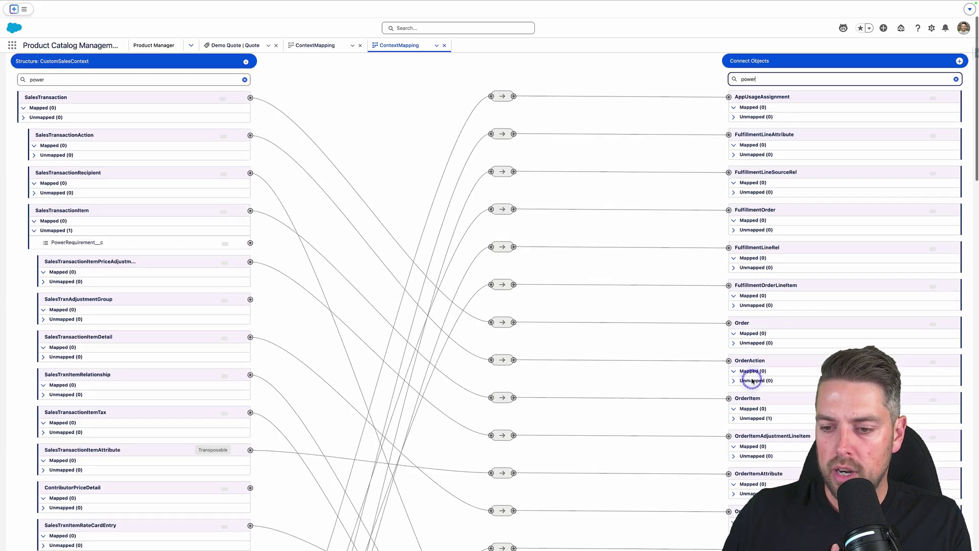
{"action": "left_click", "coordinate": [728, 460]}
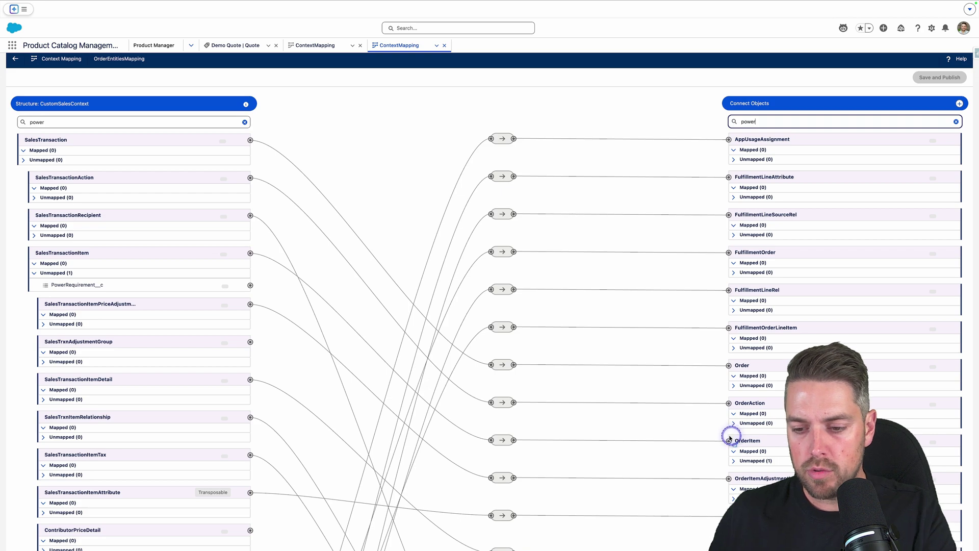
{"action": "left_click_drag", "start_coordinate": [719, 431], "coordinate": [772, 452]}
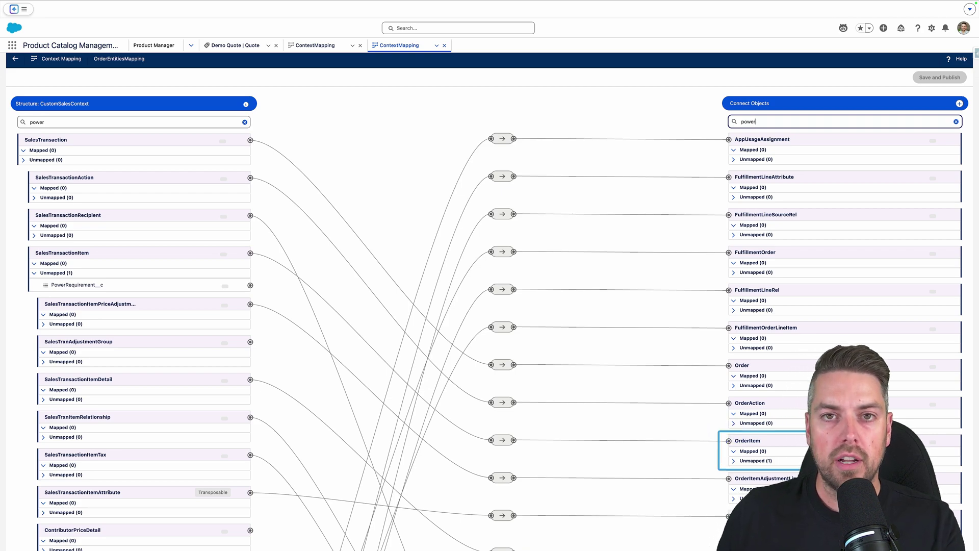
{"action": "left_click_drag", "start_coordinate": [772, 471], "coordinate": [763, 472]}
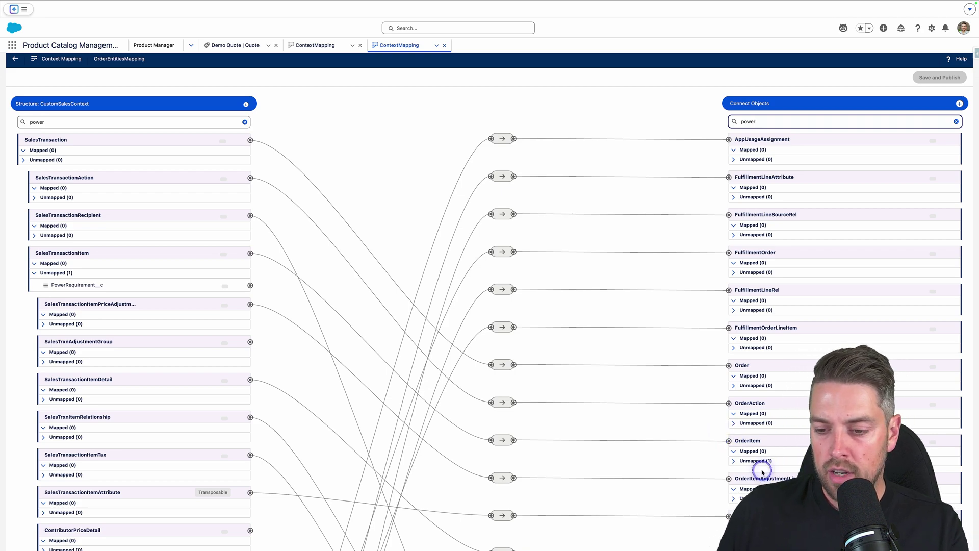
{"action": "left_click", "coordinate": [733, 462]}
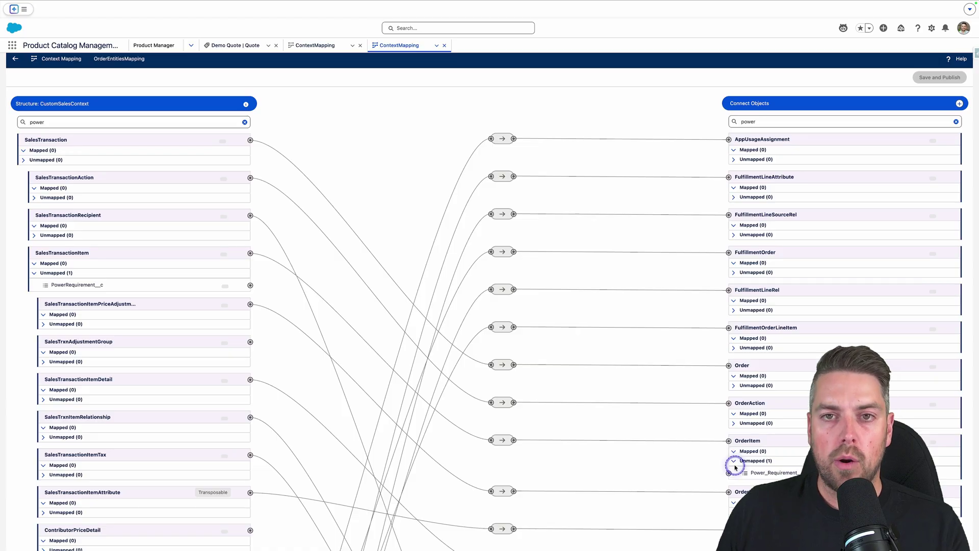
Map SalesTransactionItem's PowerRequirement__c attribute to OrderItem's Power_Requirement__c field, acknowledge the irreversible changes, and save and publish the mapping
{"action": "left_click", "coordinate": [251, 286]}
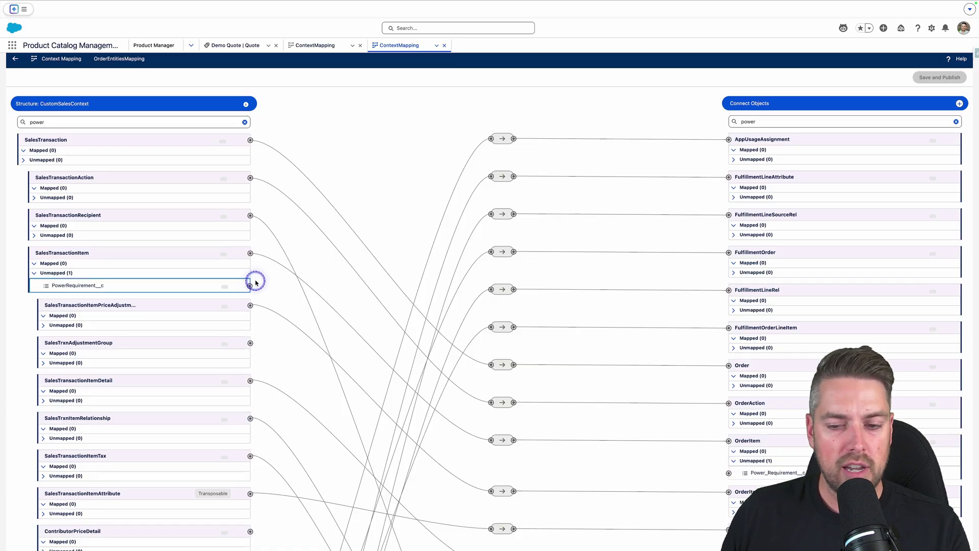
{"action": "left_click", "coordinate": [729, 473]}
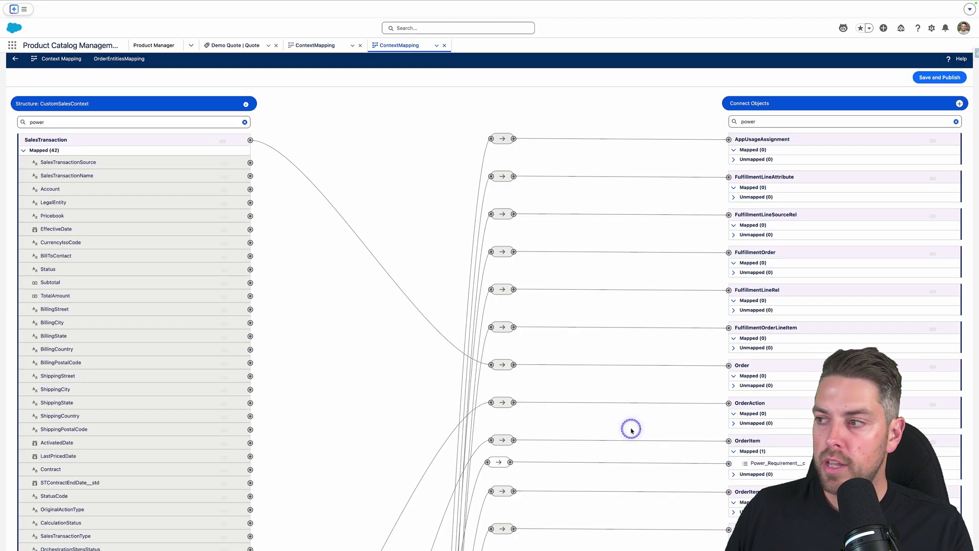
{"action": "left_click", "coordinate": [491, 213]}
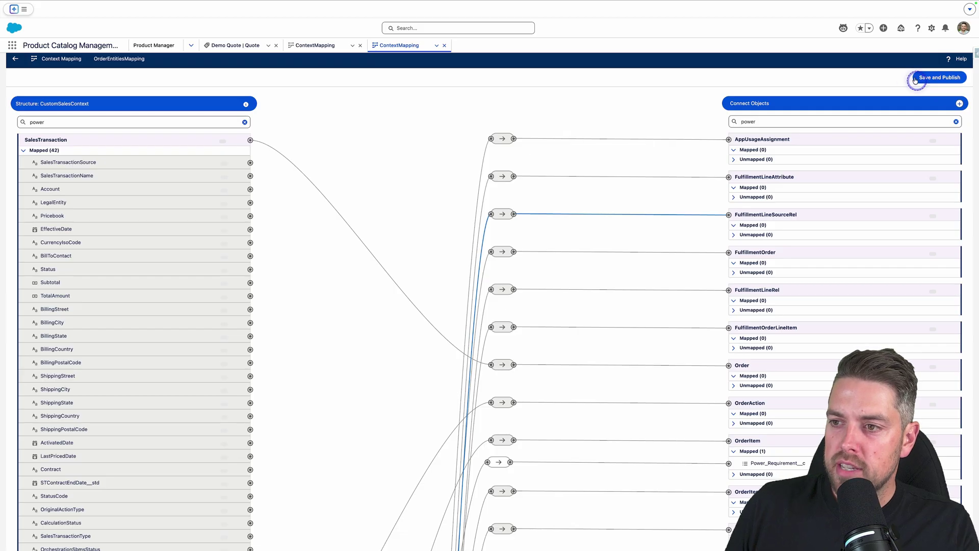
{"action": "left_click", "coordinate": [941, 78]}
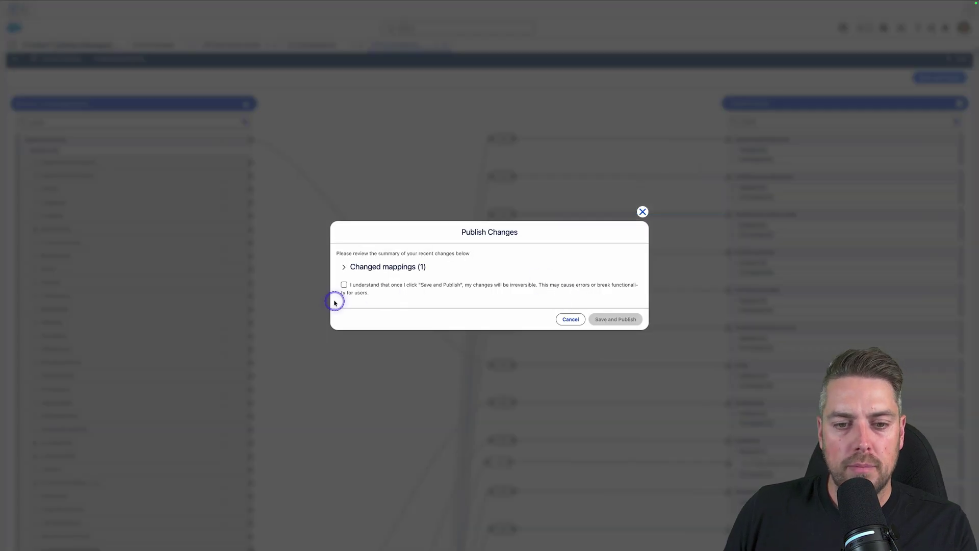
{"action": "left_click", "coordinate": [344, 285]}
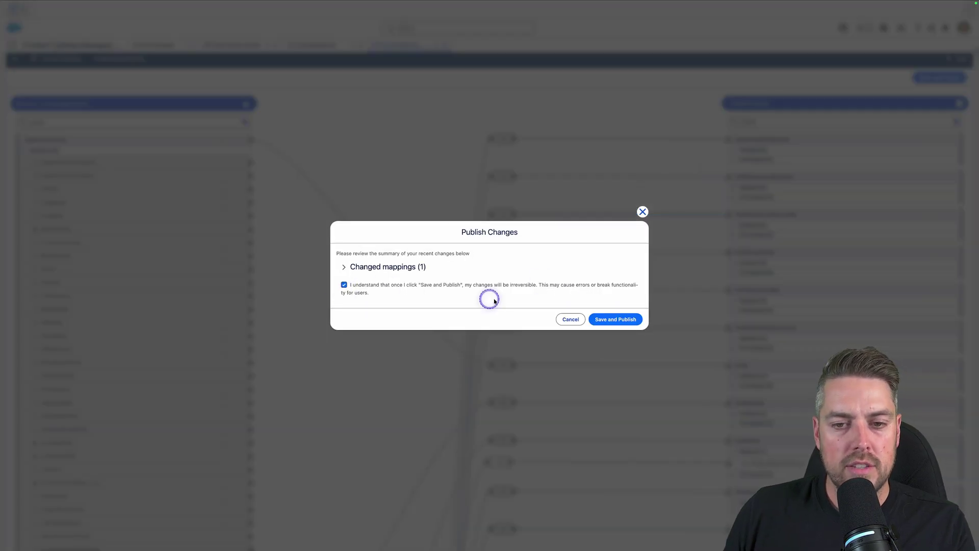
{"action": "left_click", "coordinate": [623, 322]}
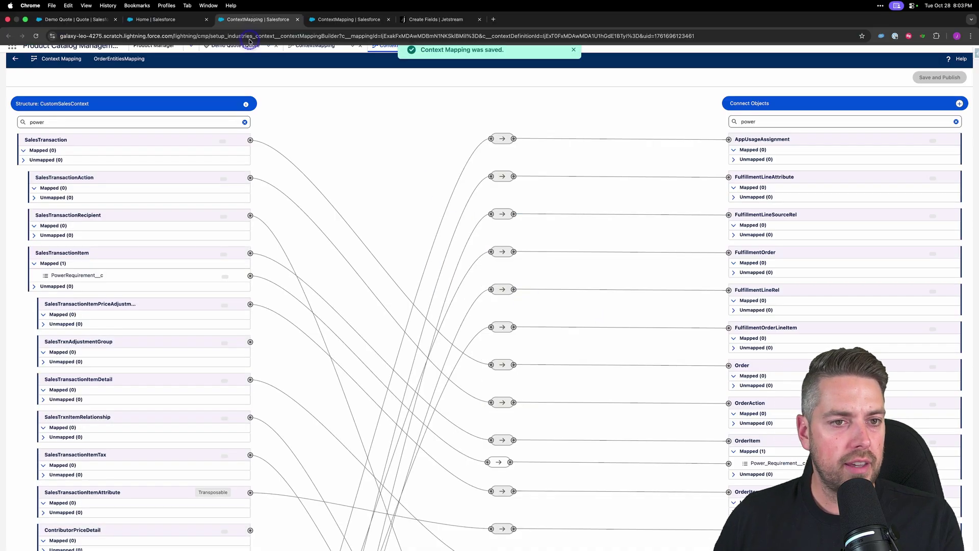
Return to the Demo Quote, reload it, and create a single order from the quote
{"action": "left_click", "coordinate": [84, 19]}
{"action": "key", "text": "super+r"}
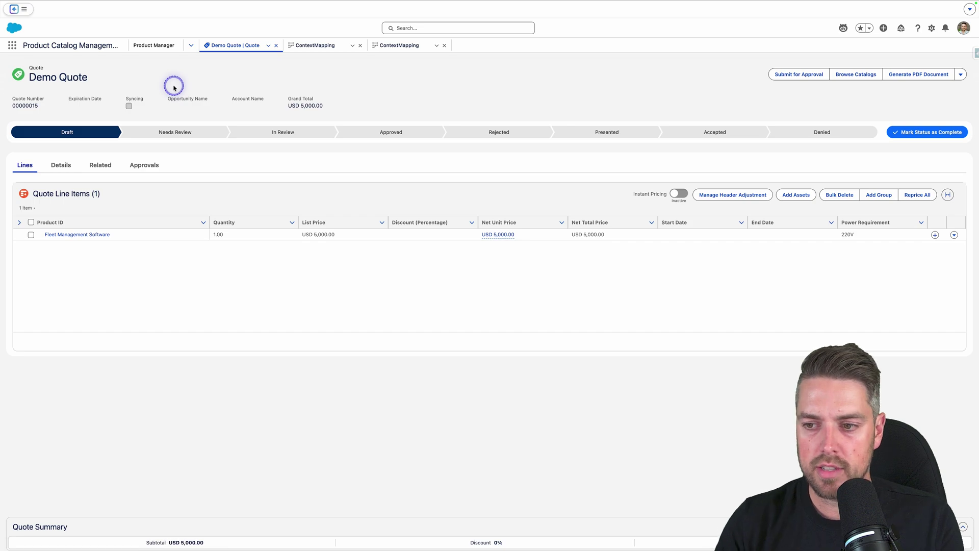
{"action": "double_click", "coordinate": [849, 242]}
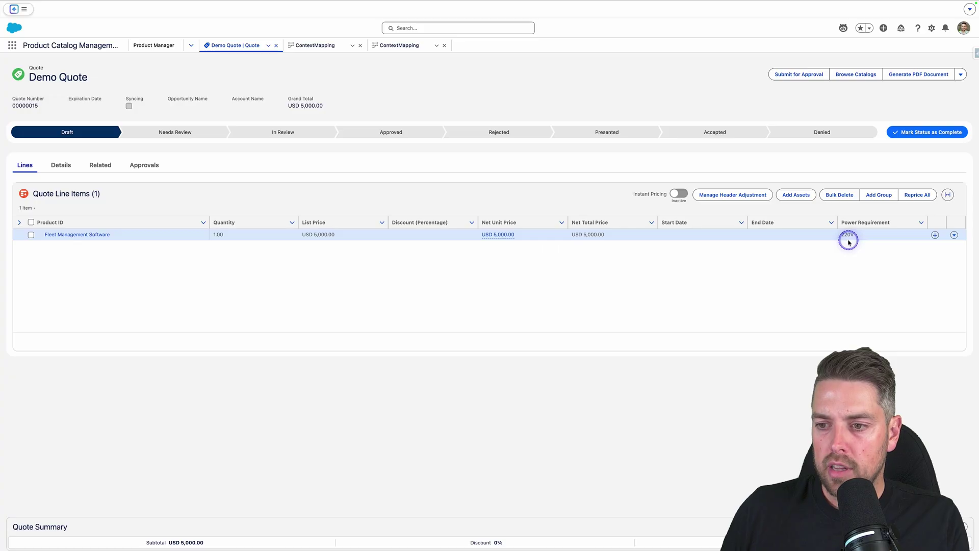
{"action": "left_click", "coordinate": [871, 197]}
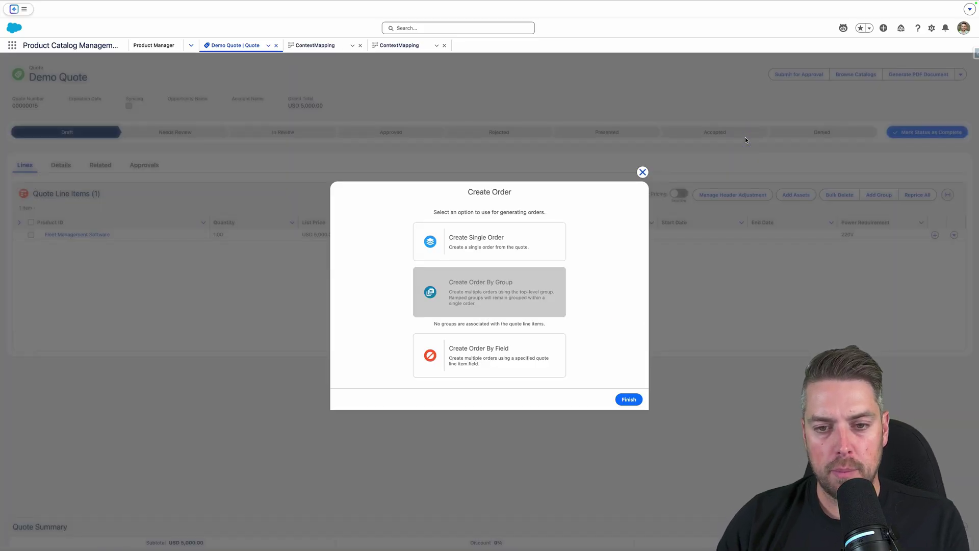
{"action": "left_click", "coordinate": [518, 246]}
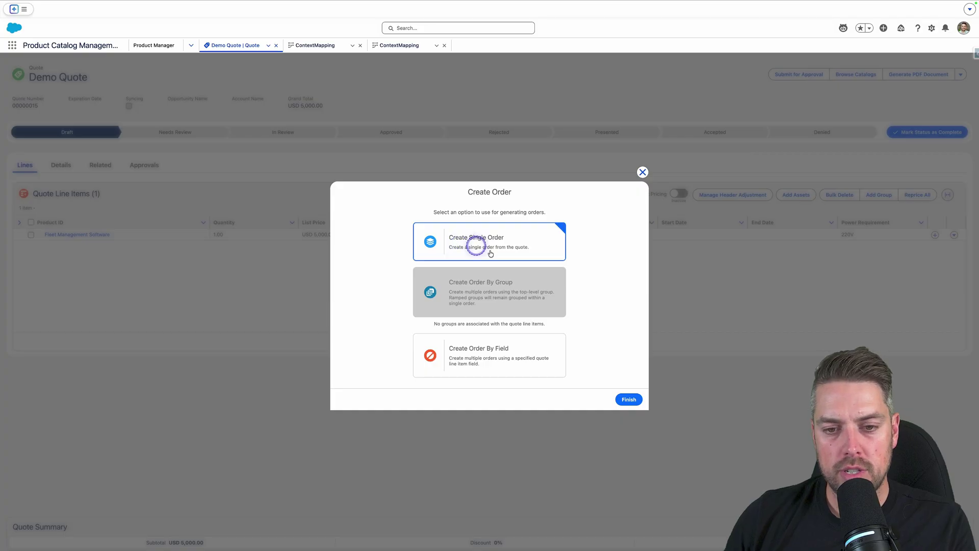
{"action": "left_click", "coordinate": [636, 402]}
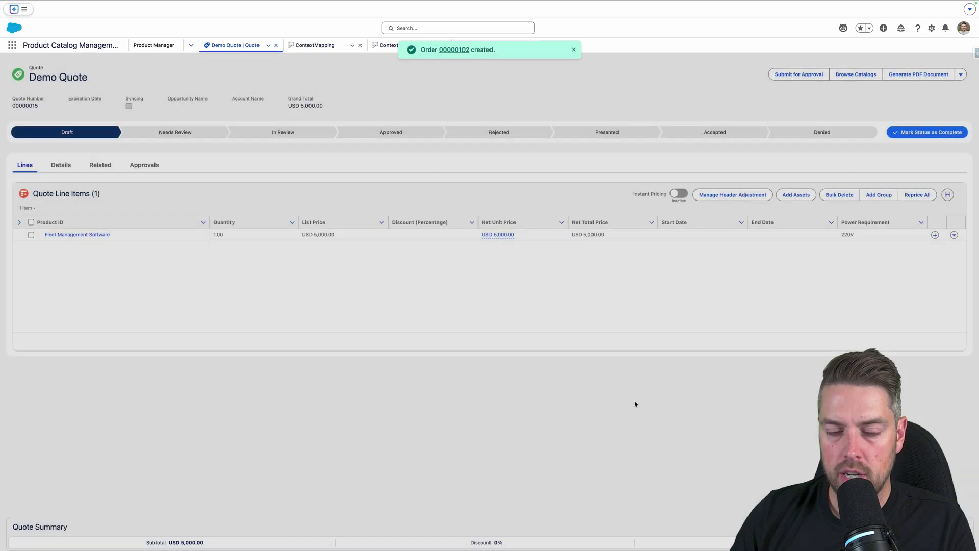
Open the newly created order and check the Power Requirement value on its Fleet Management Software line
{"action": "left_click", "coordinate": [454, 50]}
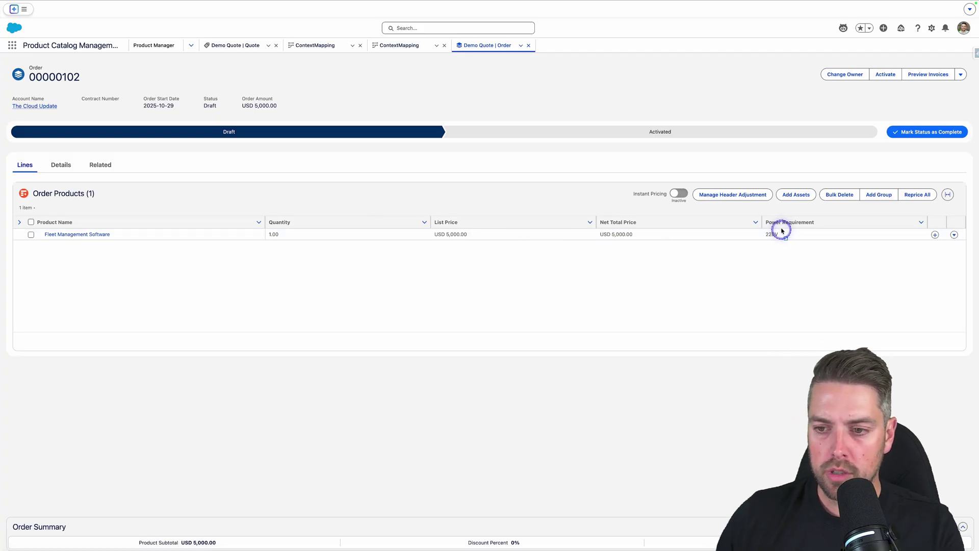
{"action": "left_click_drag", "start_coordinate": [794, 237], "coordinate": [876, 248]}
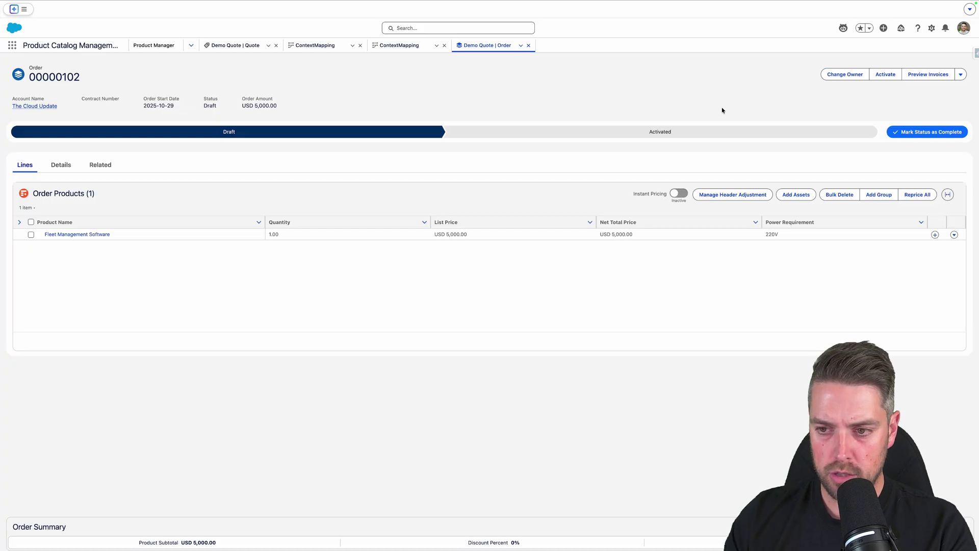
{"action": "left_click", "coordinate": [737, 123]}
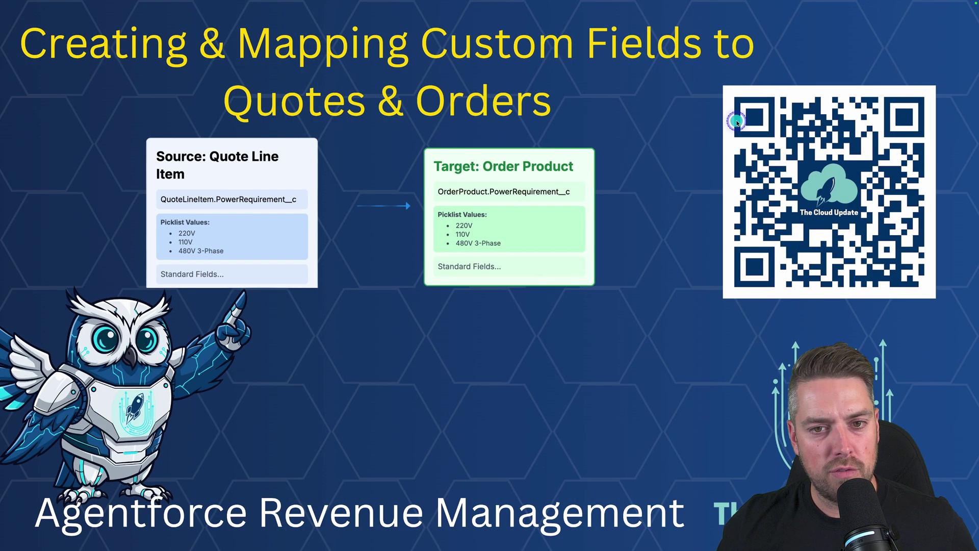